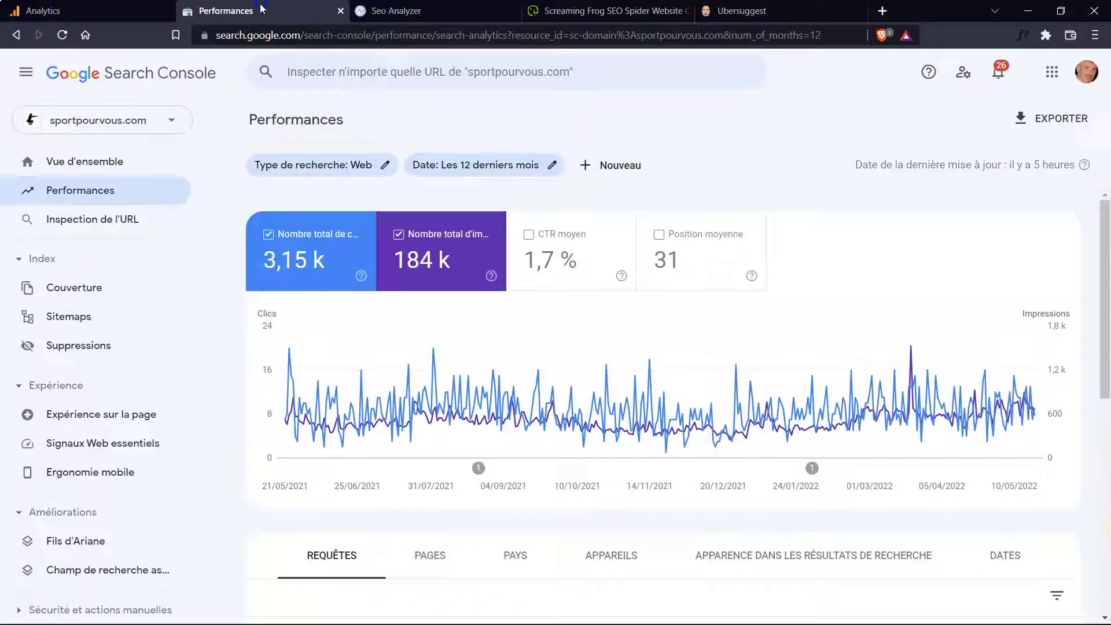
- Review the Search Console performance chart for sportpourvous.com and the Analytics behaviour overview with its most viewed pages
left_click(259, 8)
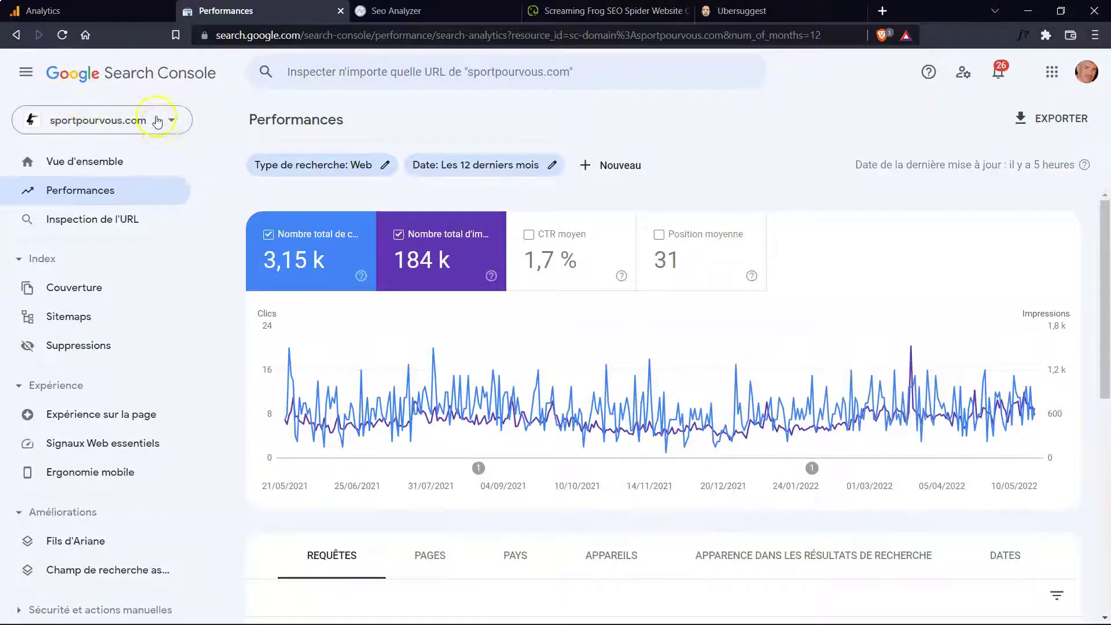
mouse_move(404, 391)
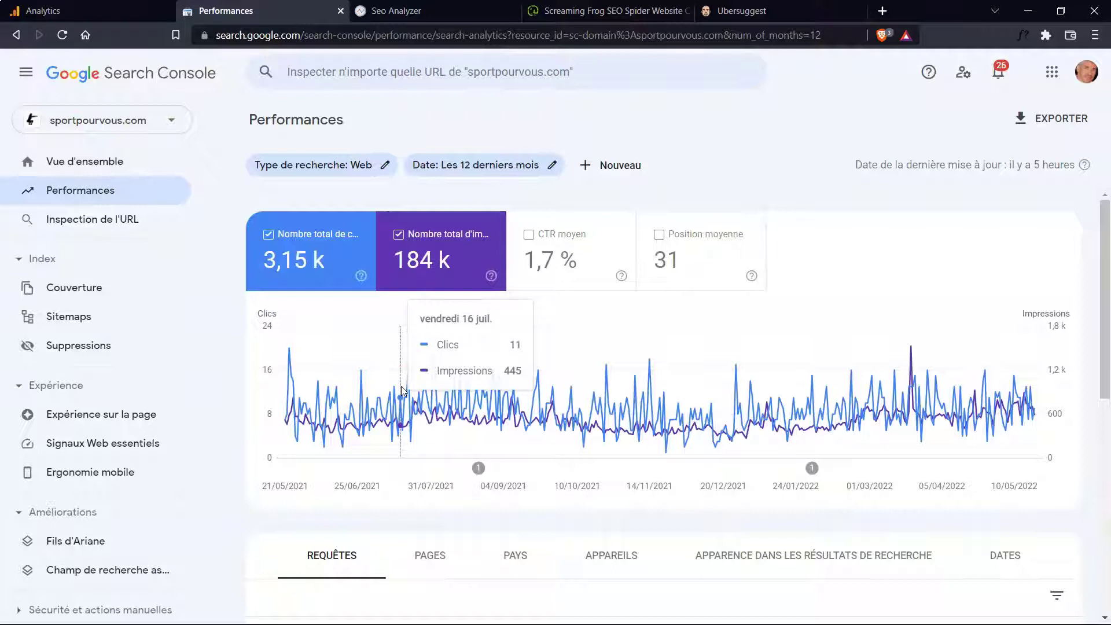
left_click(45, 11)
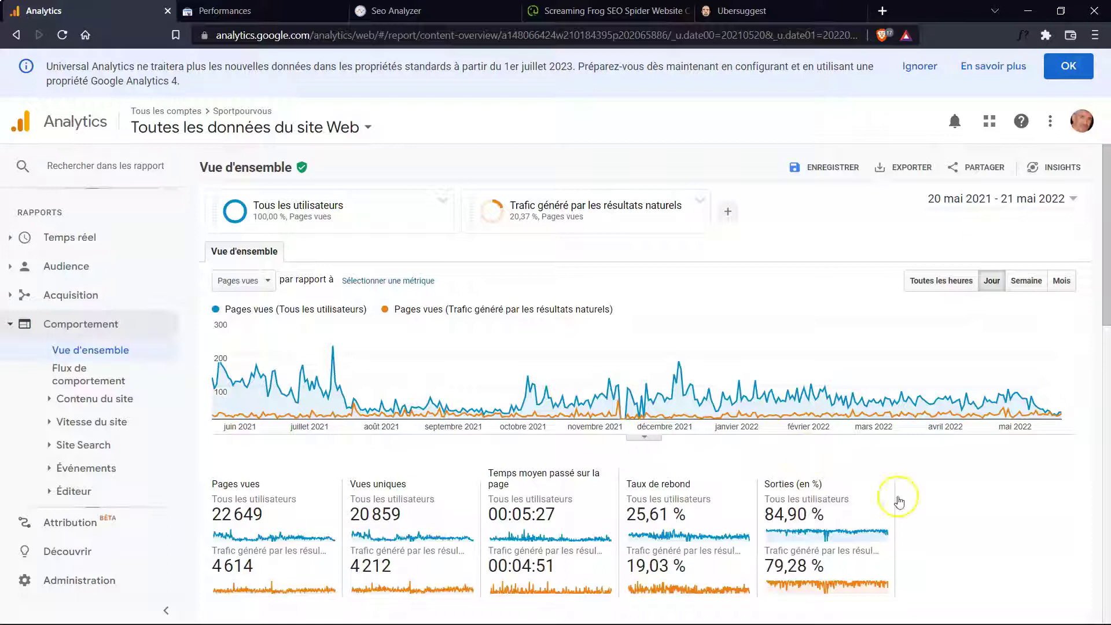
scroll(991, 535, "down", 1)
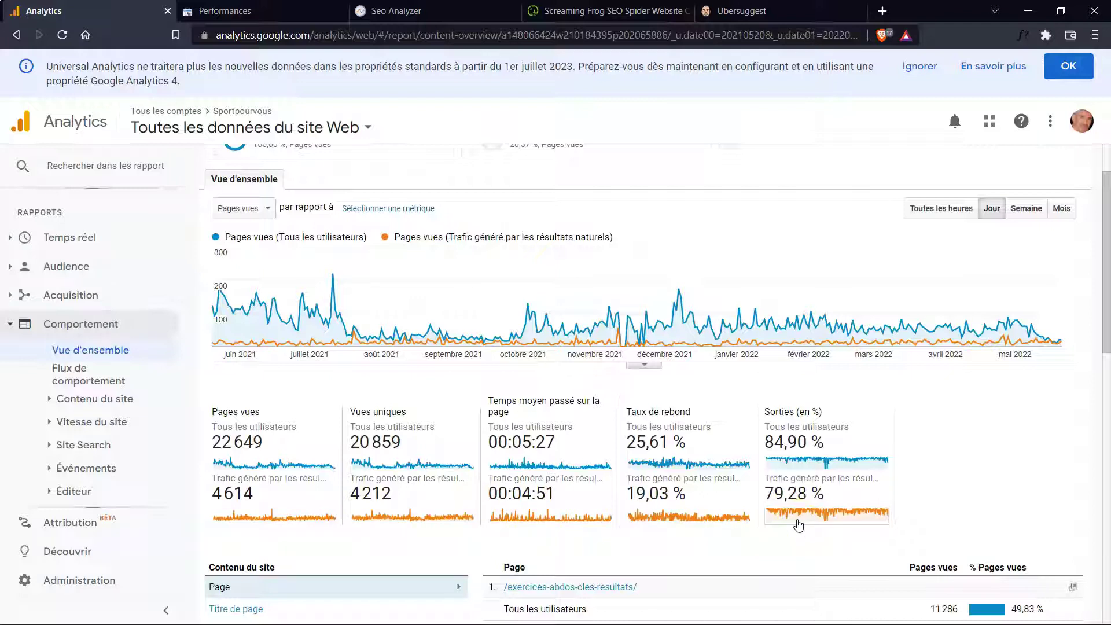
left_click(953, 520)
scroll(947, 518, "down", 3)
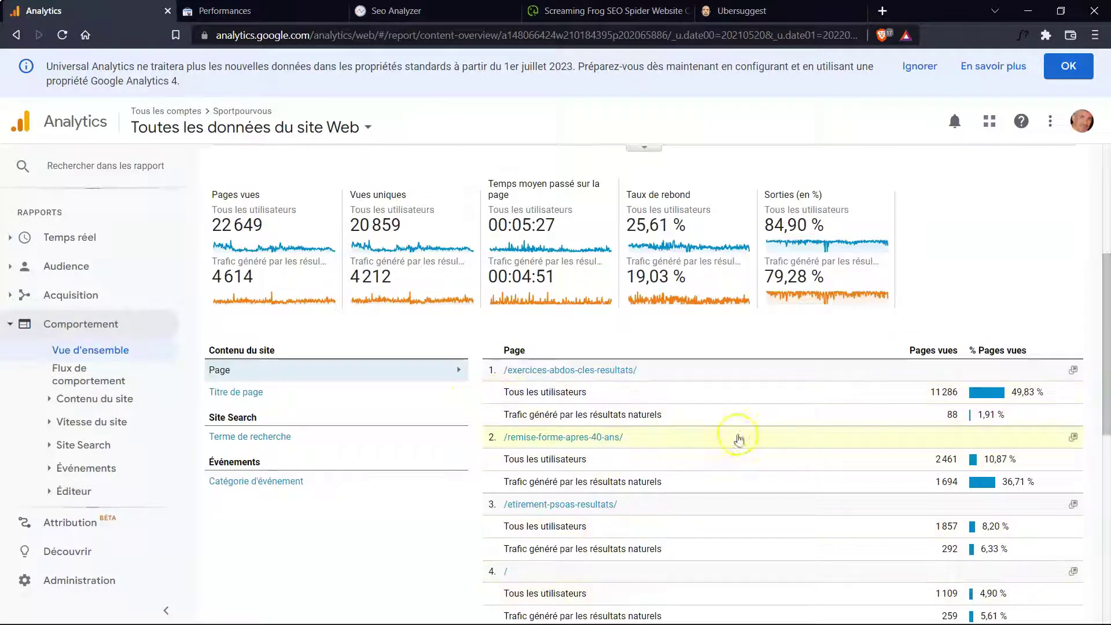
scroll(749, 437, "up", 4)
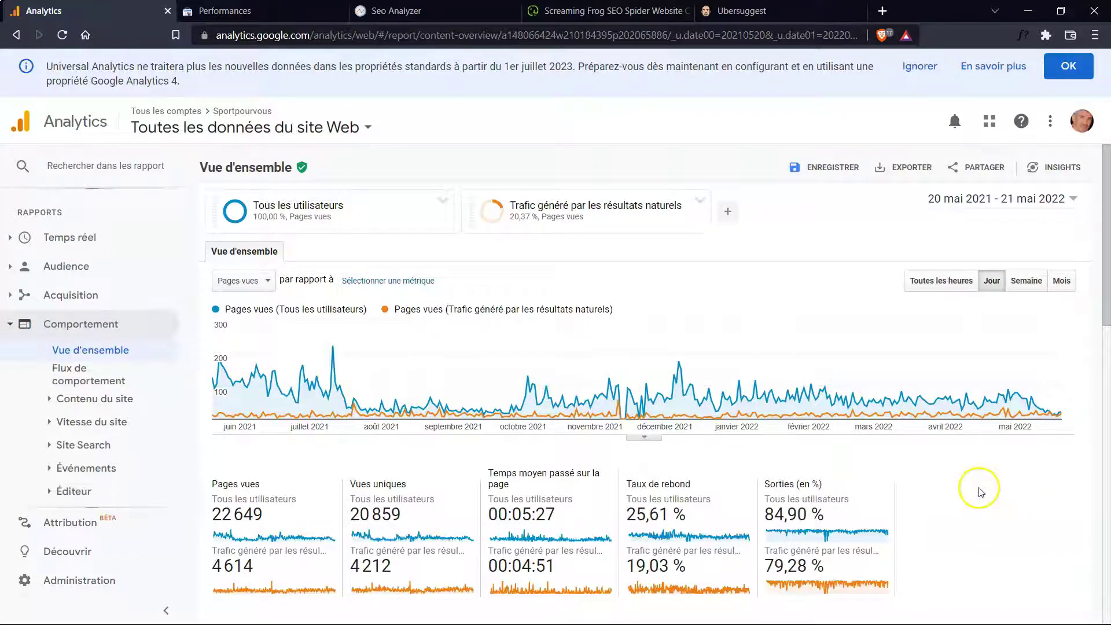
left_click(441, 7)
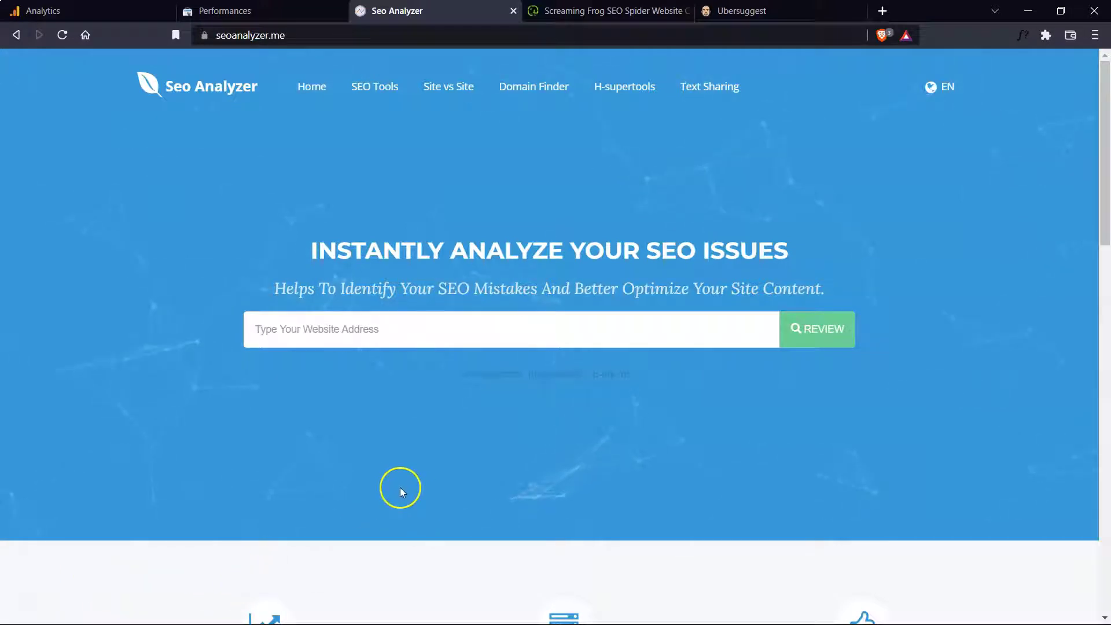
right_click(305, 331)
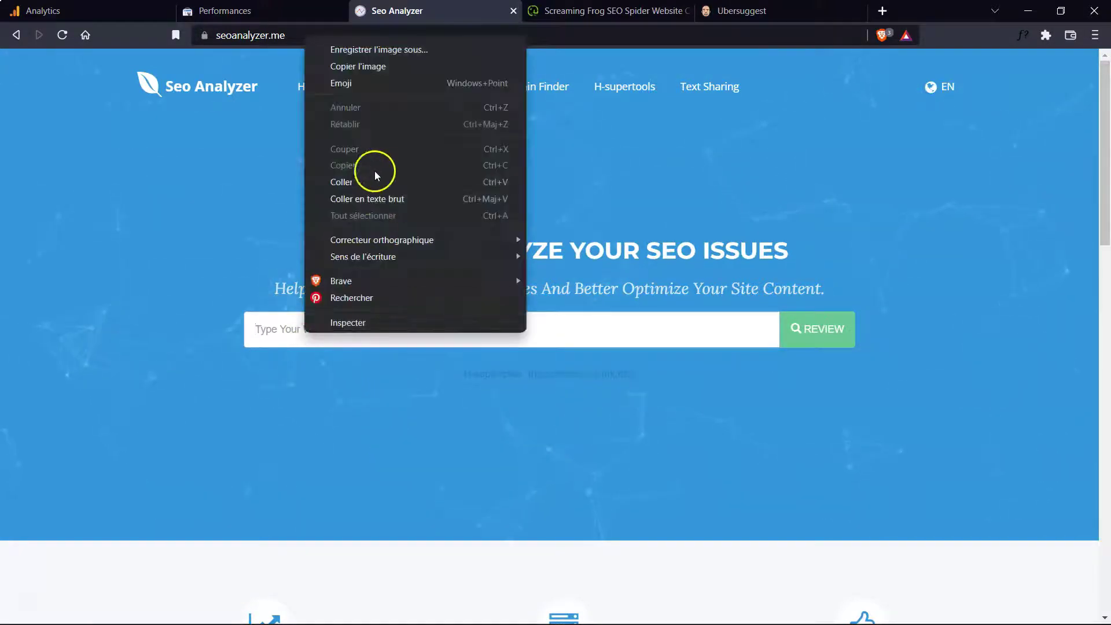
left_click(356, 181)
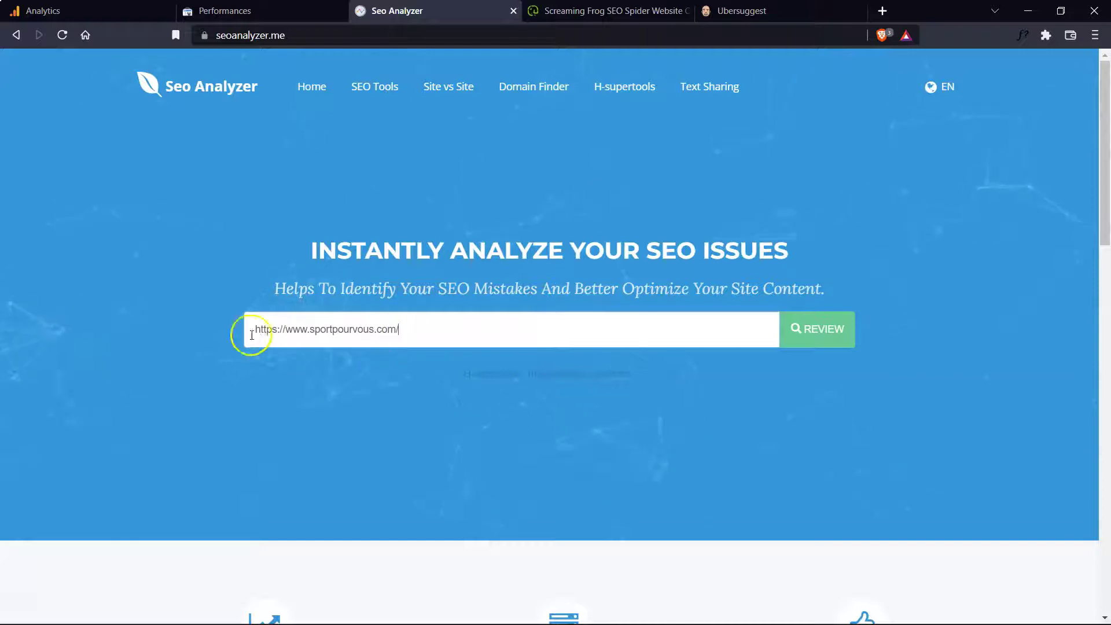
left_click(825, 330)
left_click(830, 335)
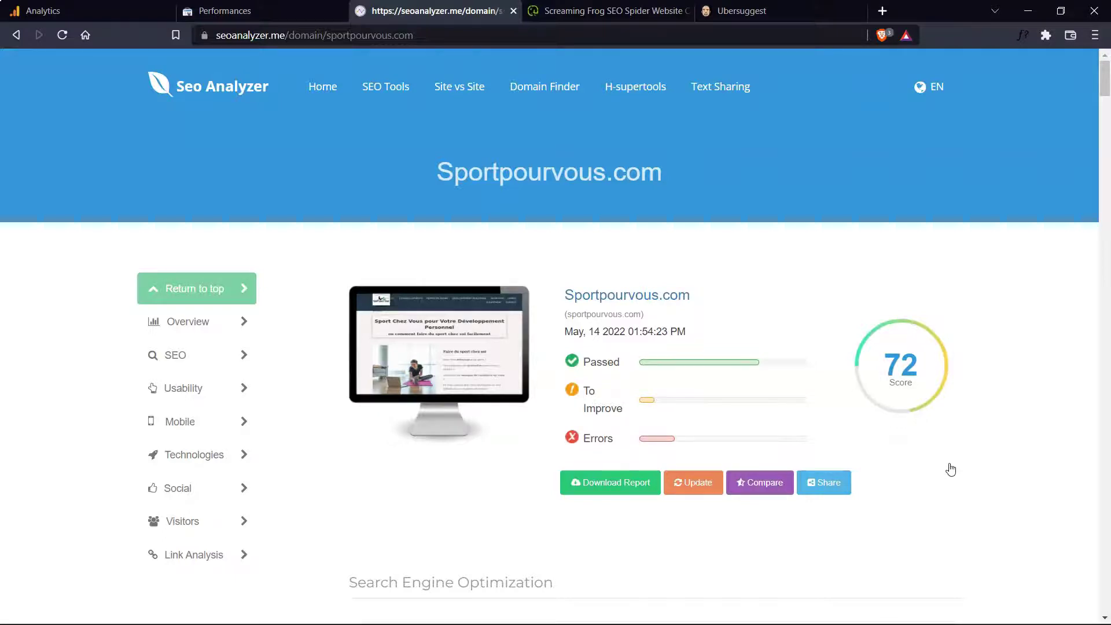
- Skim the Sportpourvous.com analysis from the score overview through the SEO findings
scroll(950, 469, "down", 15)
scroll(950, 469, "down", 5)
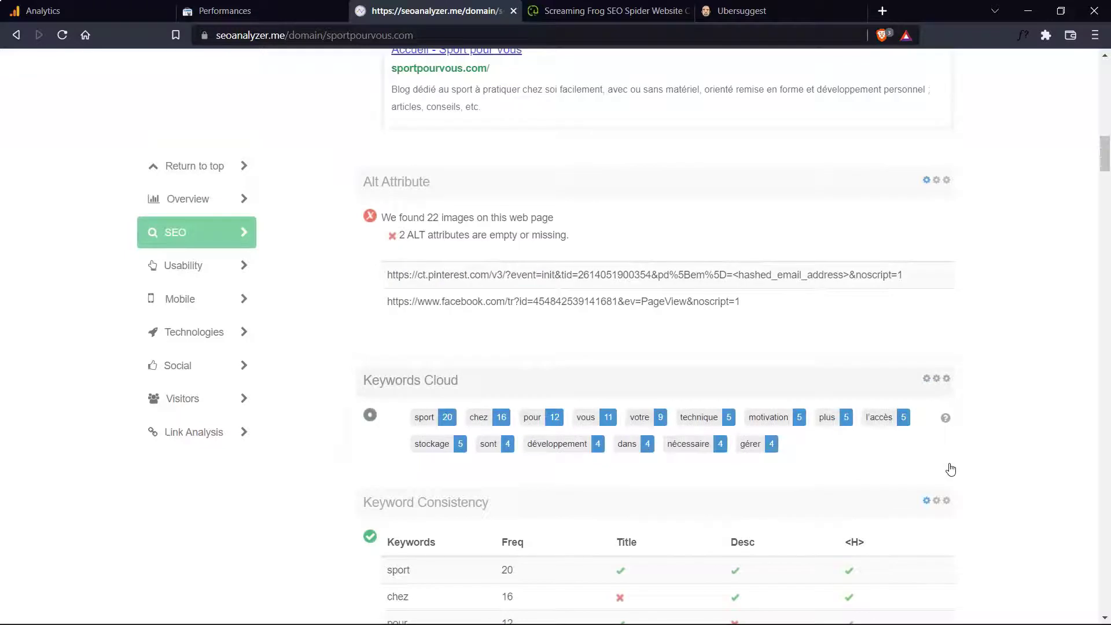
scroll(950, 470, "up", 20)
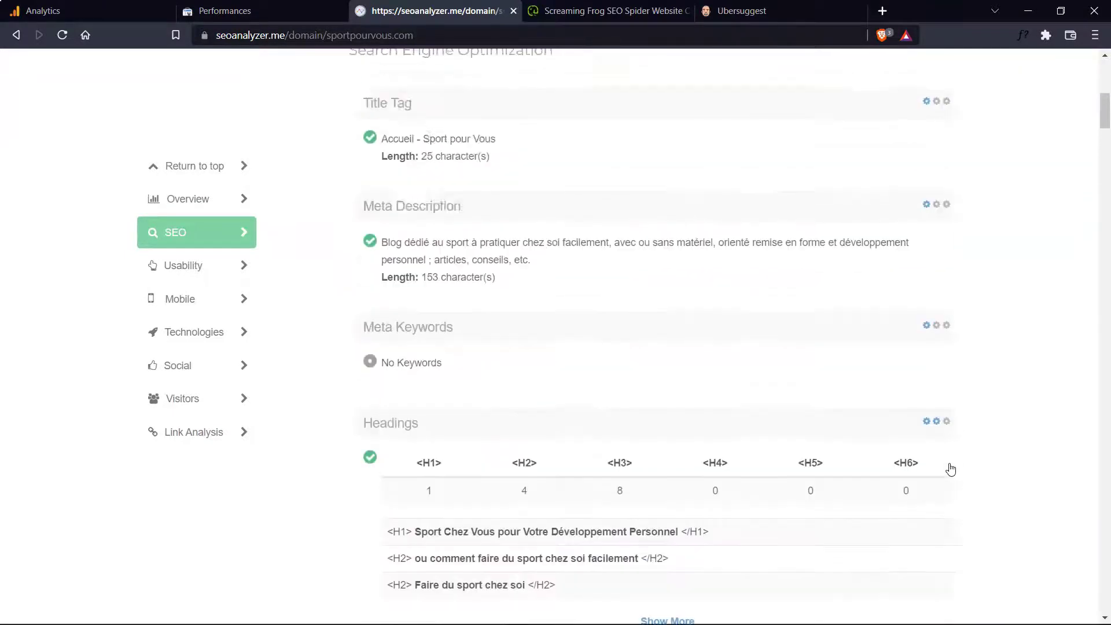
scroll(952, 468, "up", 2)
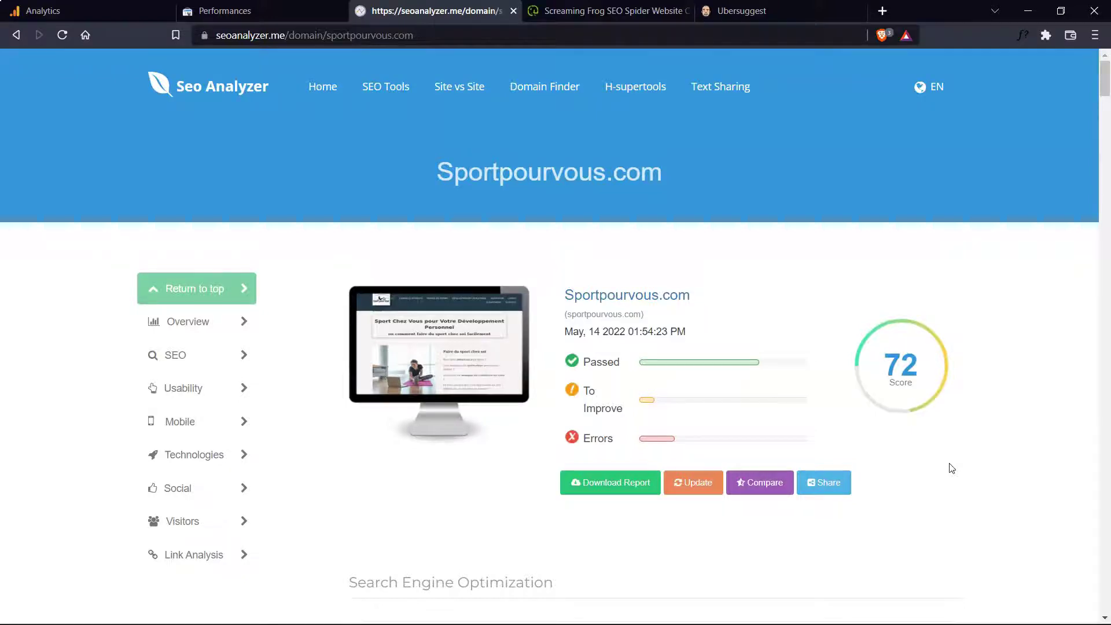
scroll(952, 468, "down", 5)
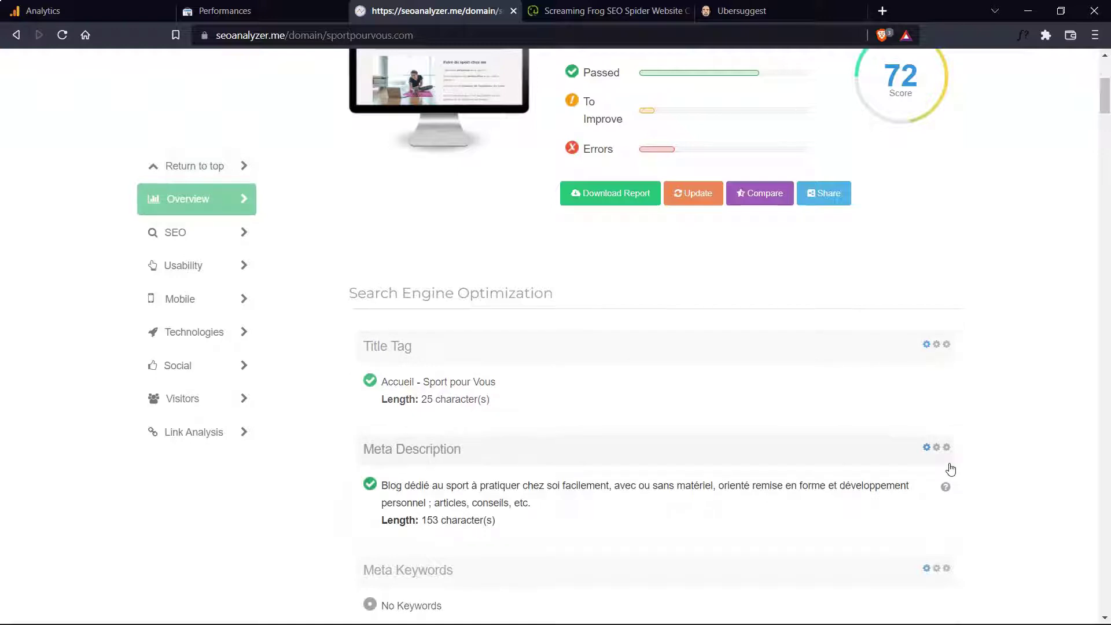
scroll(951, 469, "up", 4)
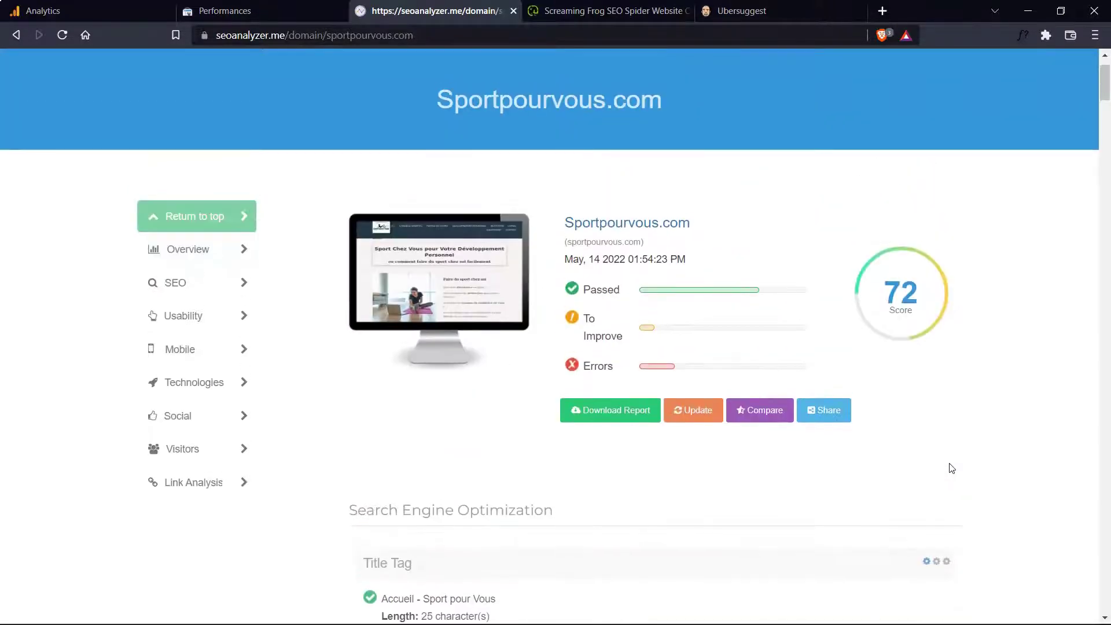
- Generate the PDF report of the Sportpourvous.com analysis and view the saved copy sportpourvous.com_50069.pdf
left_click(612, 414)
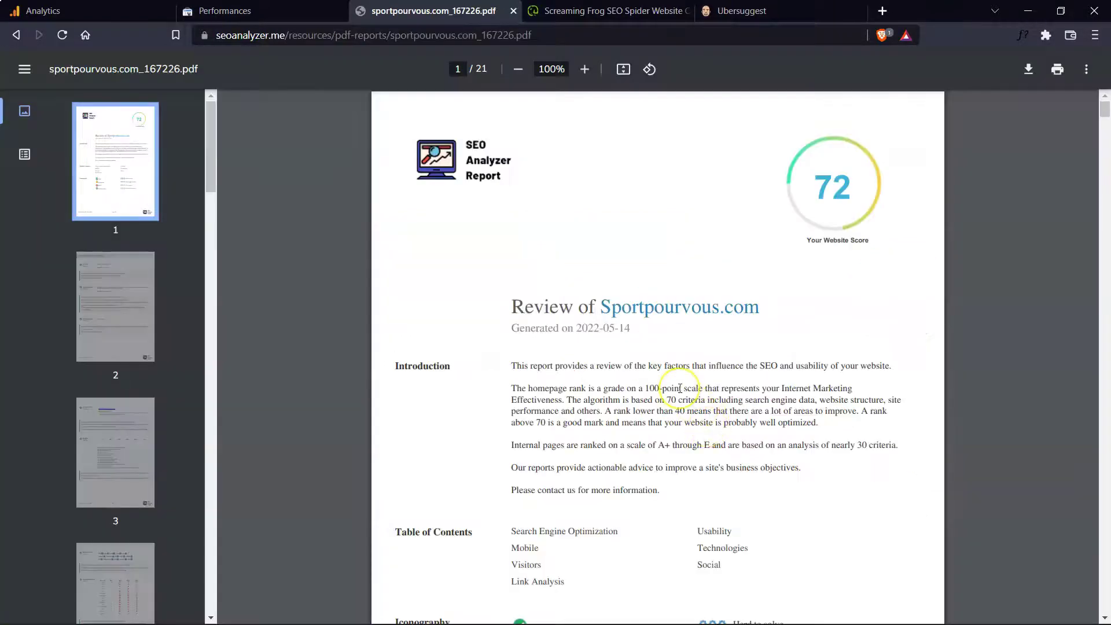
scroll(689, 440, "down", 5)
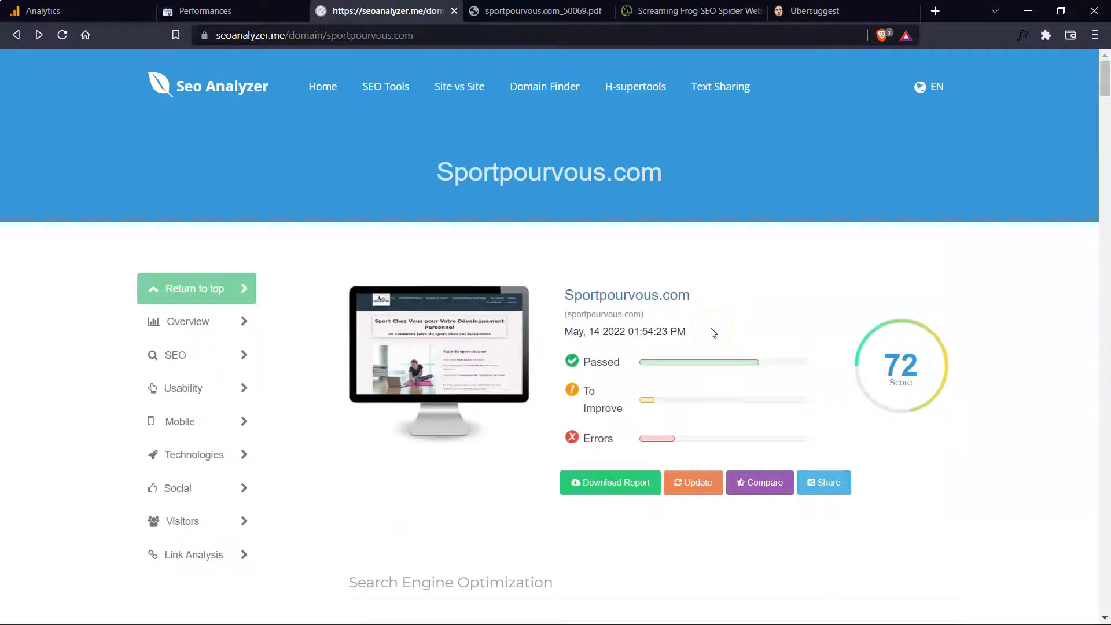
left_click(527, 11)
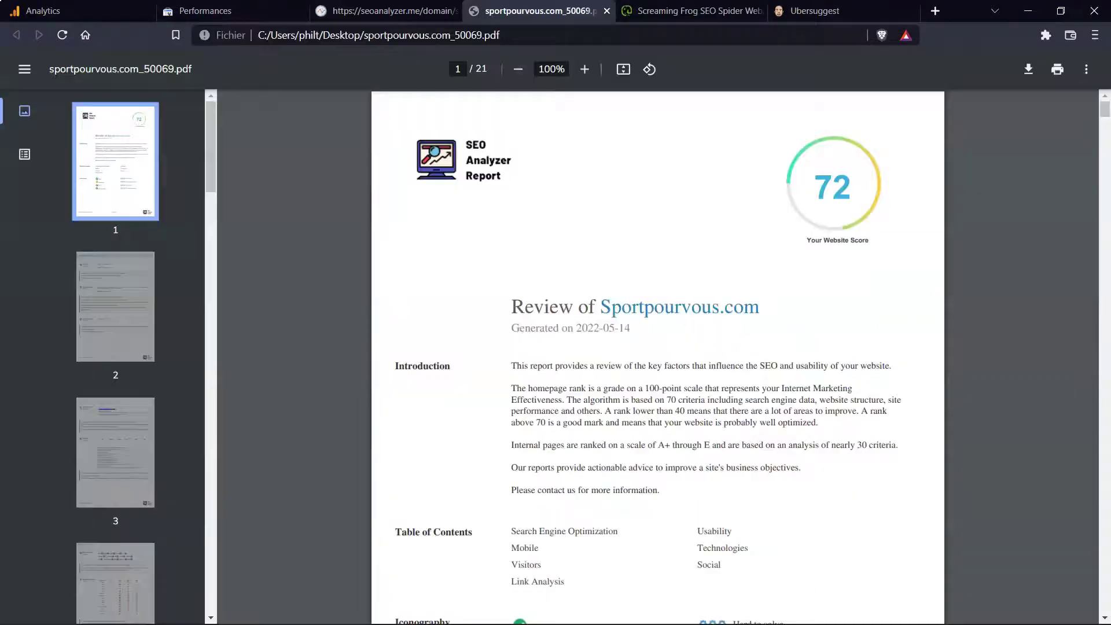
- Examine the title tag, meta description, headings, Google preview and alt attribute results in the online SEO analysis
left_click(398, 9)
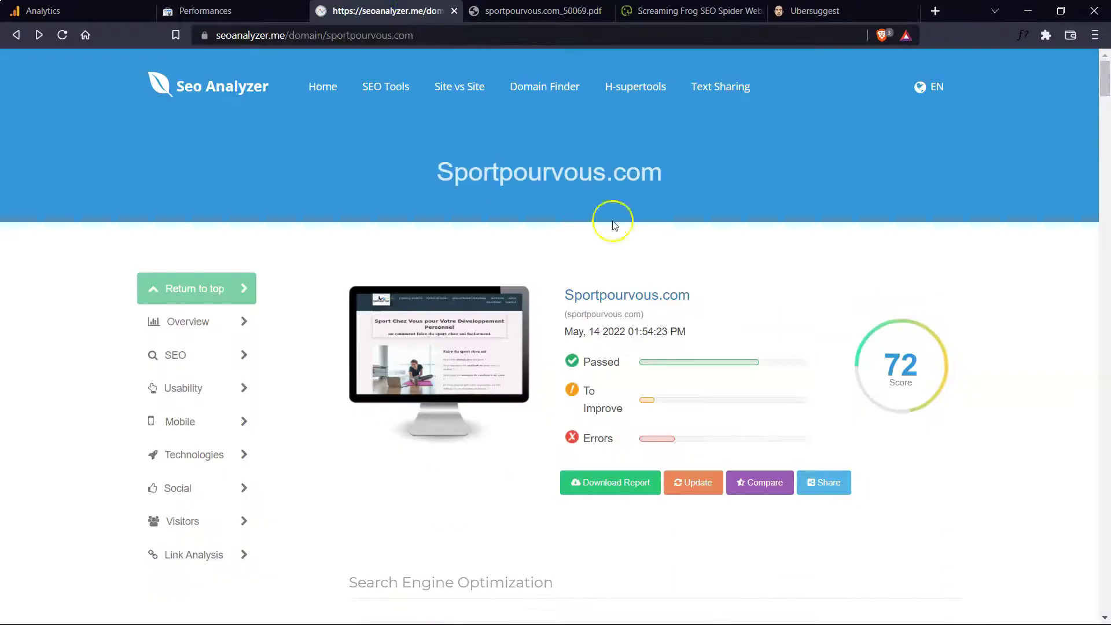
scroll(844, 478, "down", 7)
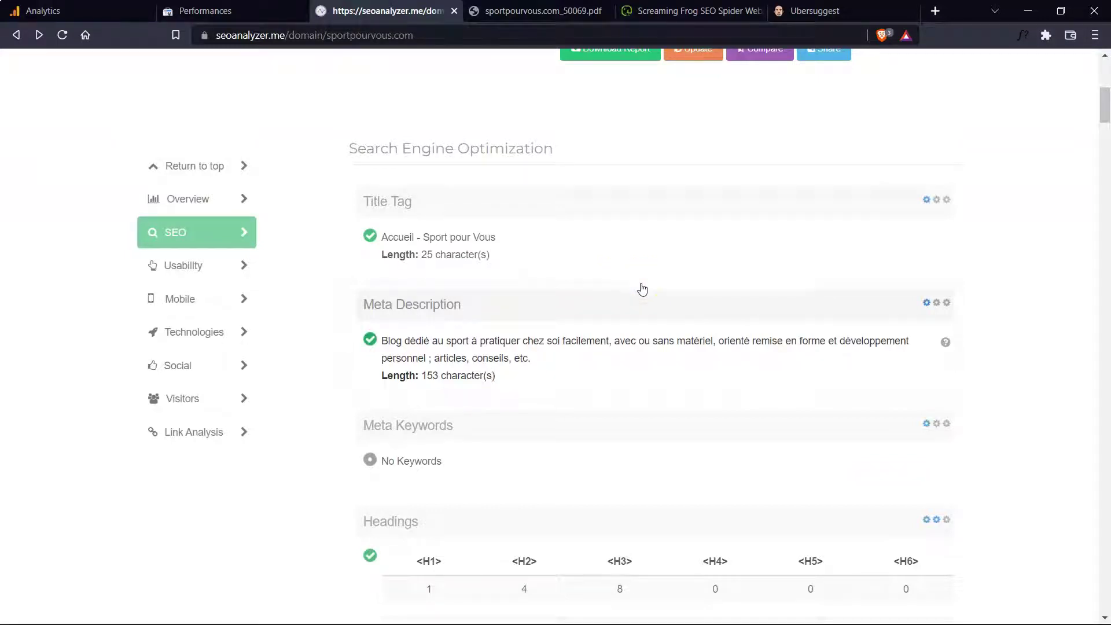
scroll(642, 290, "down", 10)
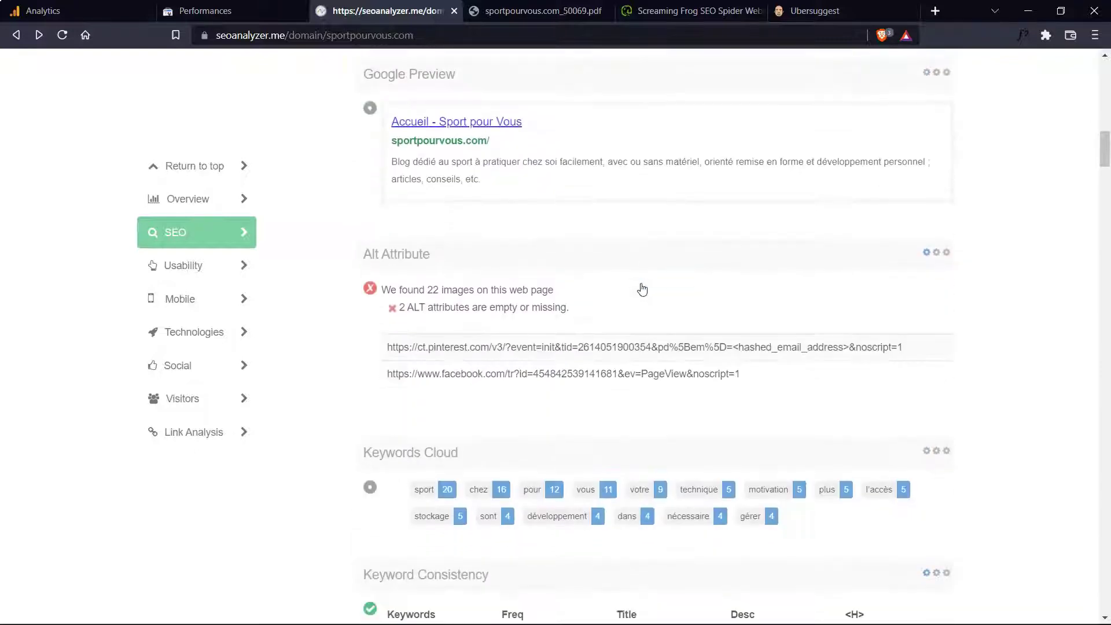
scroll(643, 290, "down", 7)
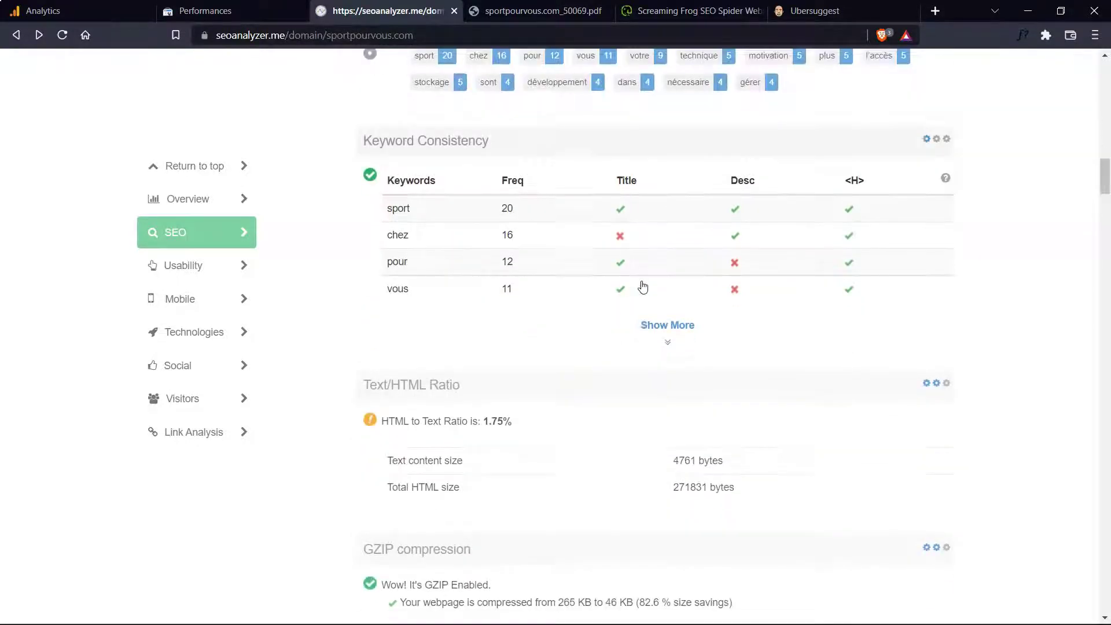
scroll(643, 284, "up", 20)
scroll(642, 284, "down", 7)
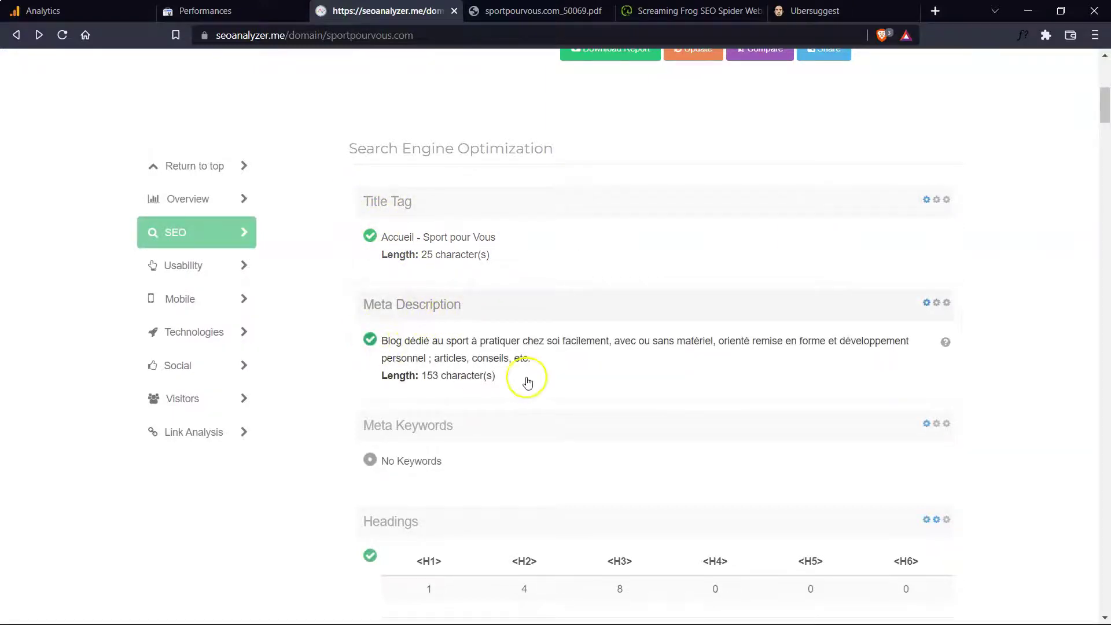
scroll(525, 377, "down", 4)
scroll(475, 336, "down", 3)
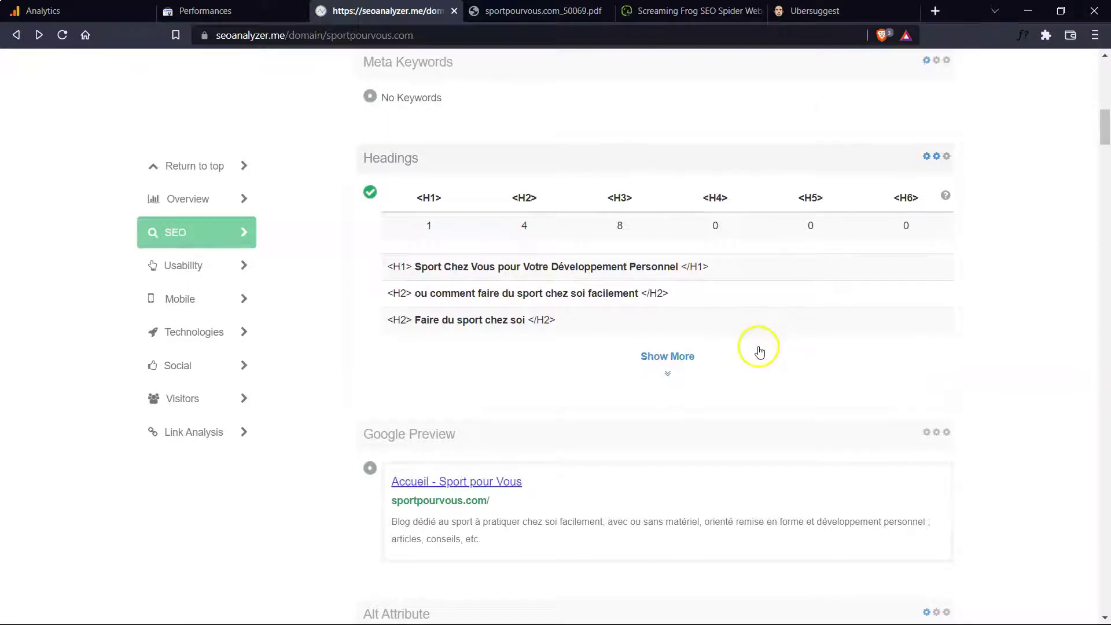
scroll(759, 348, "down", 4)
scroll(760, 352, "down", 3)
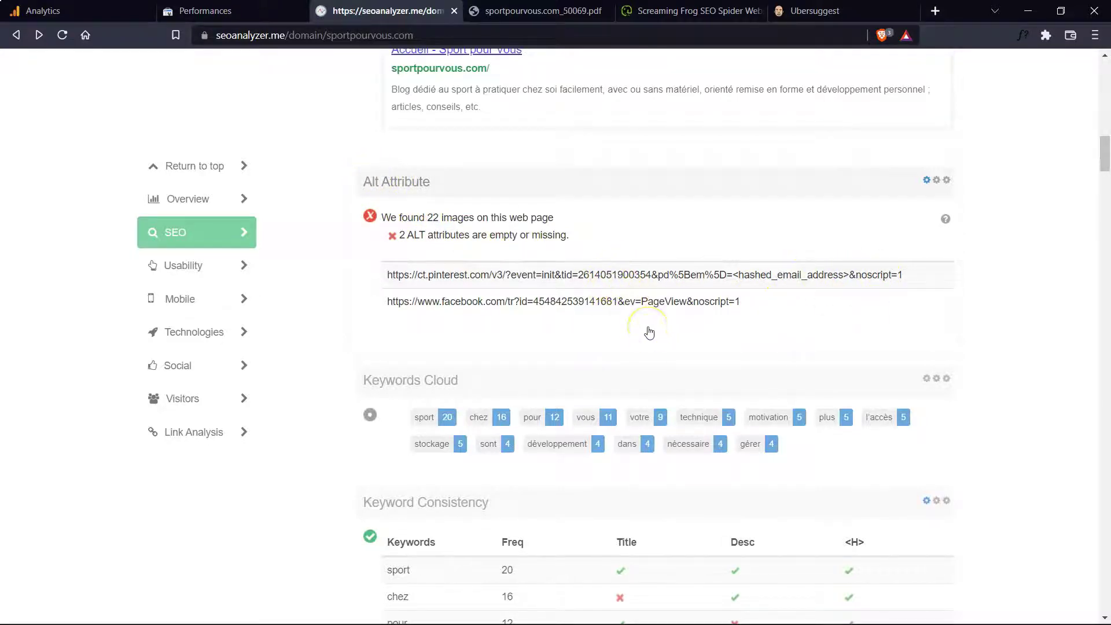
- Examine the text/HTML ratio, GZIP compression, WWW resolve and IP canonicalization results in the online analysis
left_click(535, 294)
scroll(780, 318, "down", 6)
scroll(780, 318, "down", 4)
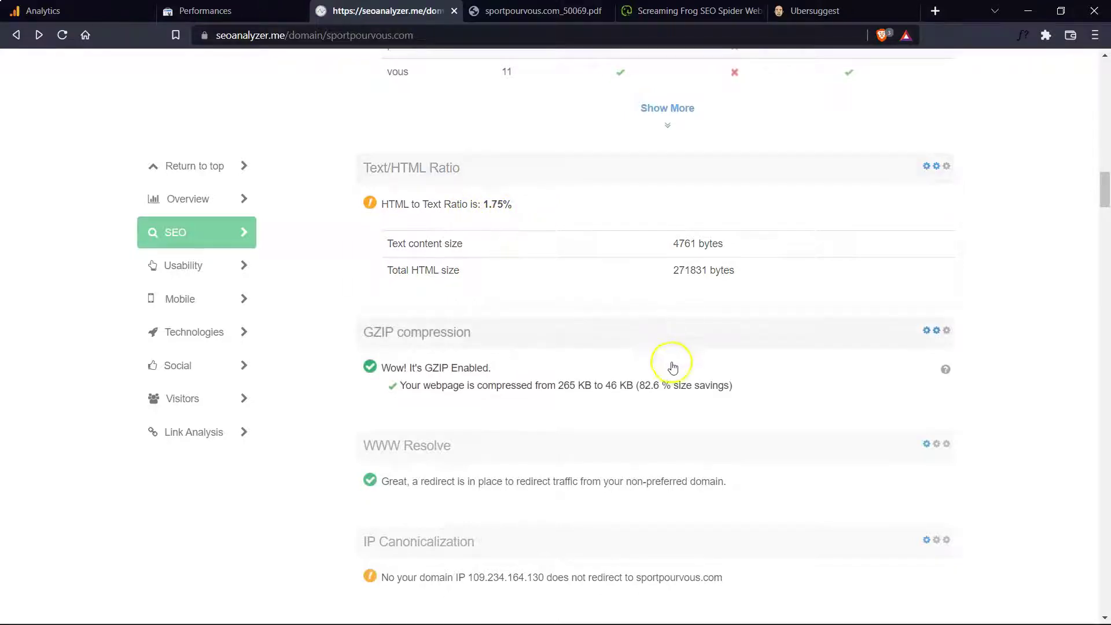
scroll(666, 348, "down", 3)
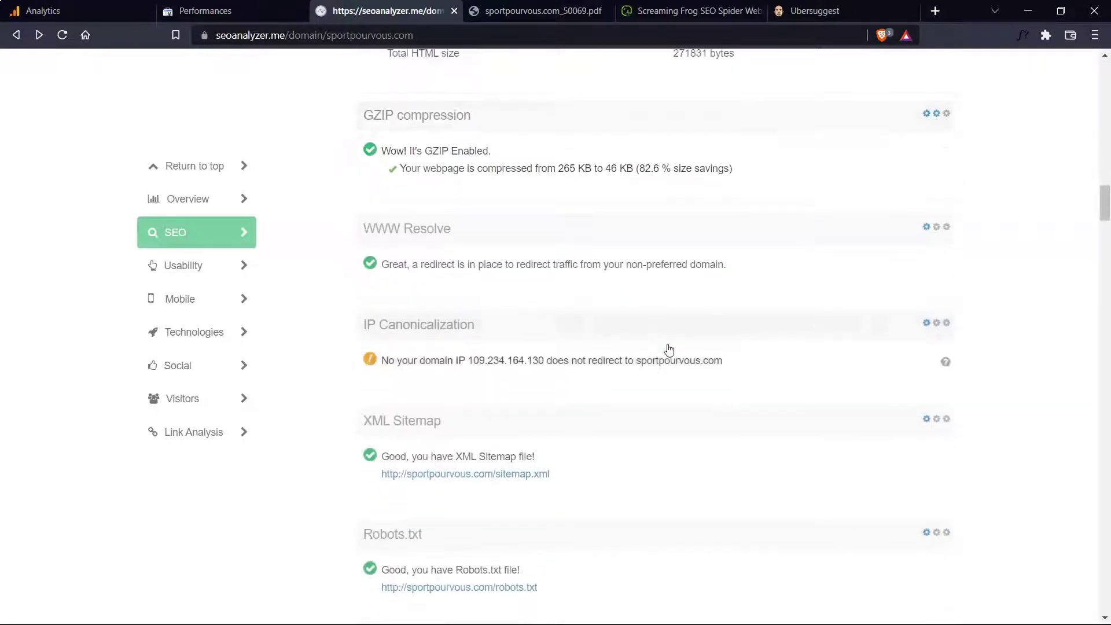
scroll(667, 349, "down", 2)
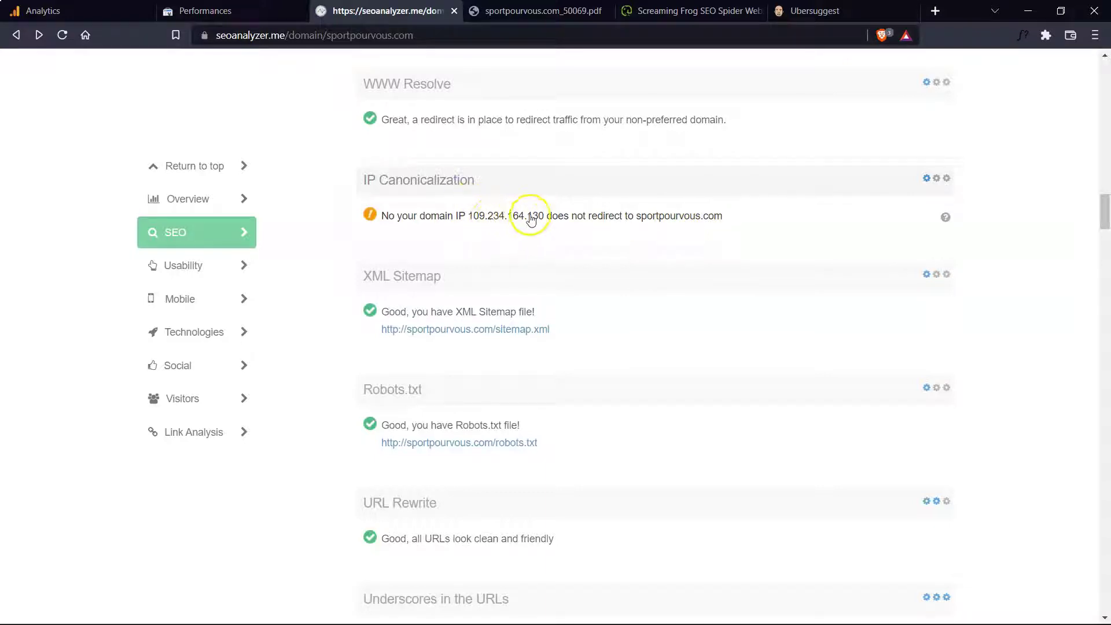
- Switch to the PDF report sportpourvous.com_50069.pdf and find its IP Canonicalization entry
left_click(544, 11)
scroll(808, 400, "down", 20)
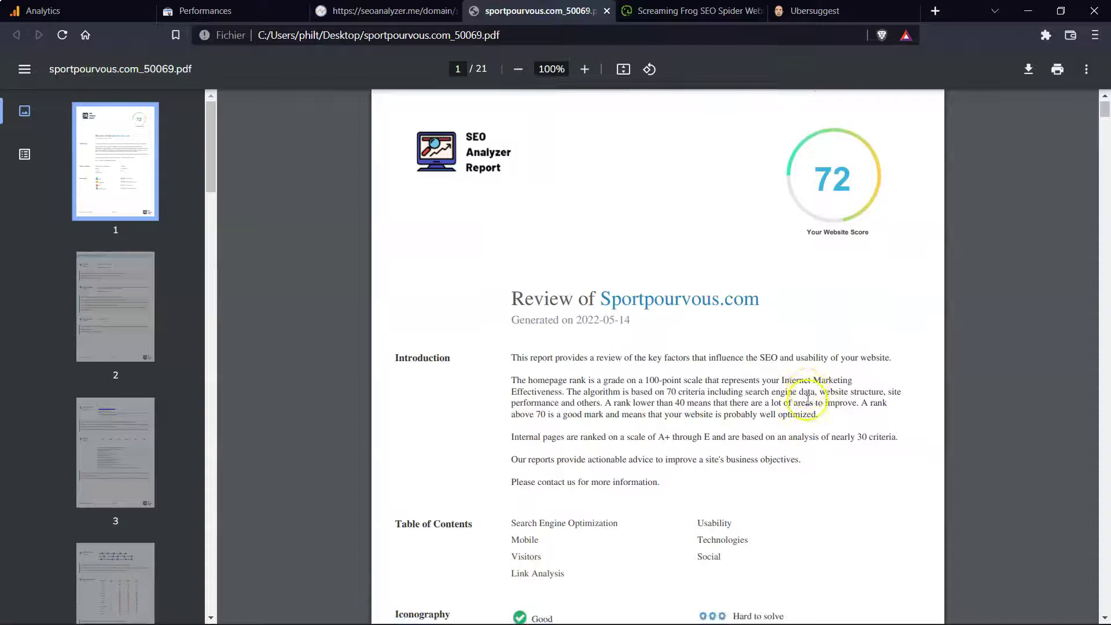
scroll(809, 404, "down", 14)
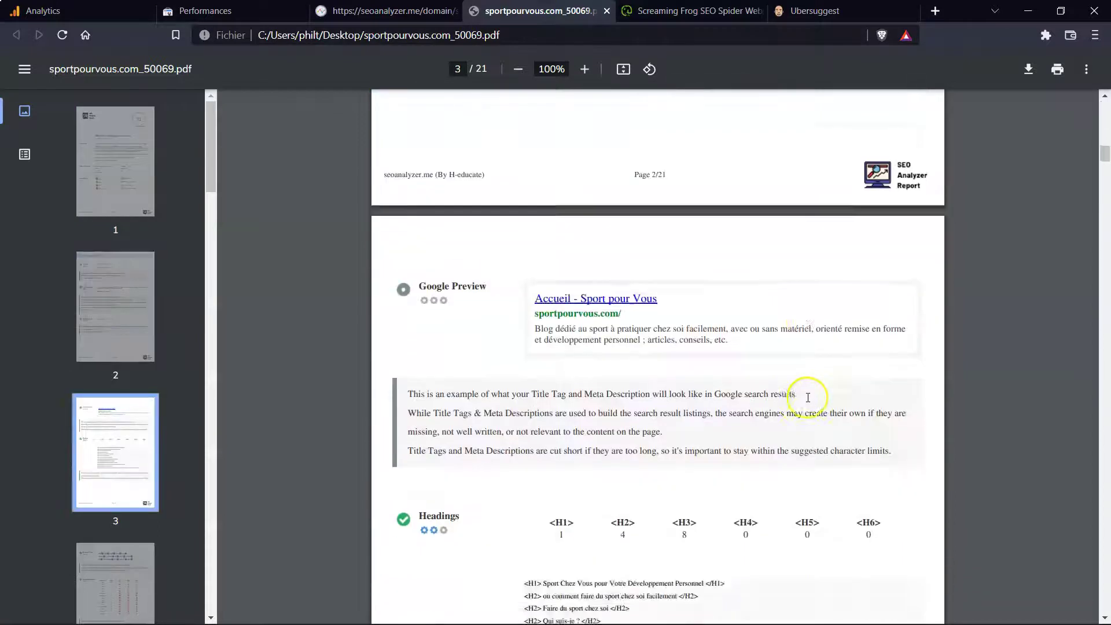
scroll(808, 398, "down", 14)
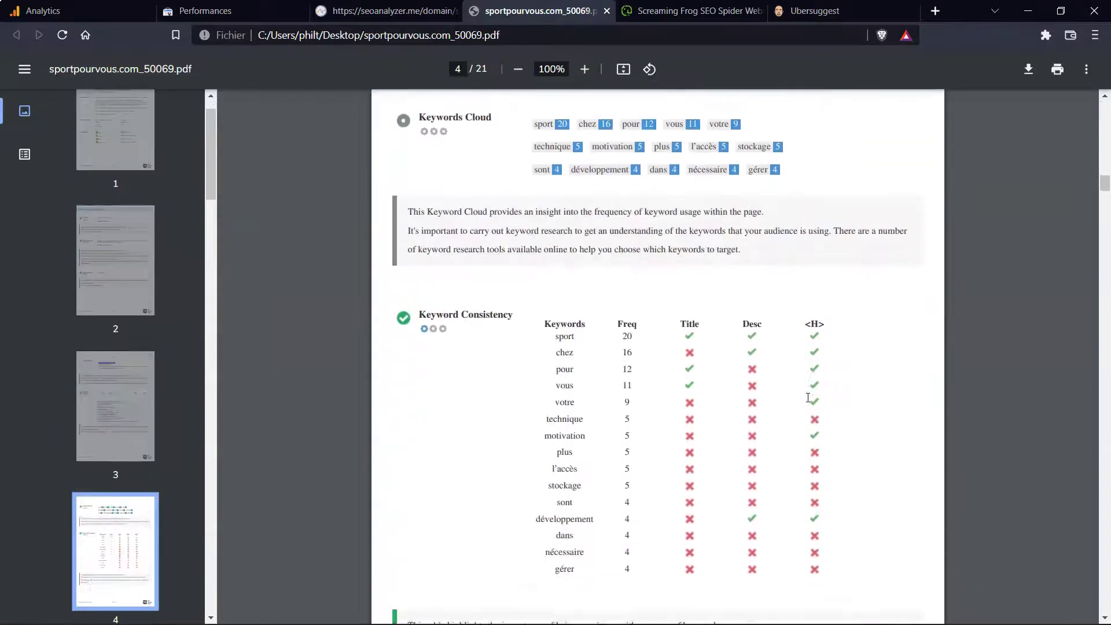
scroll(808, 398, "down", 6)
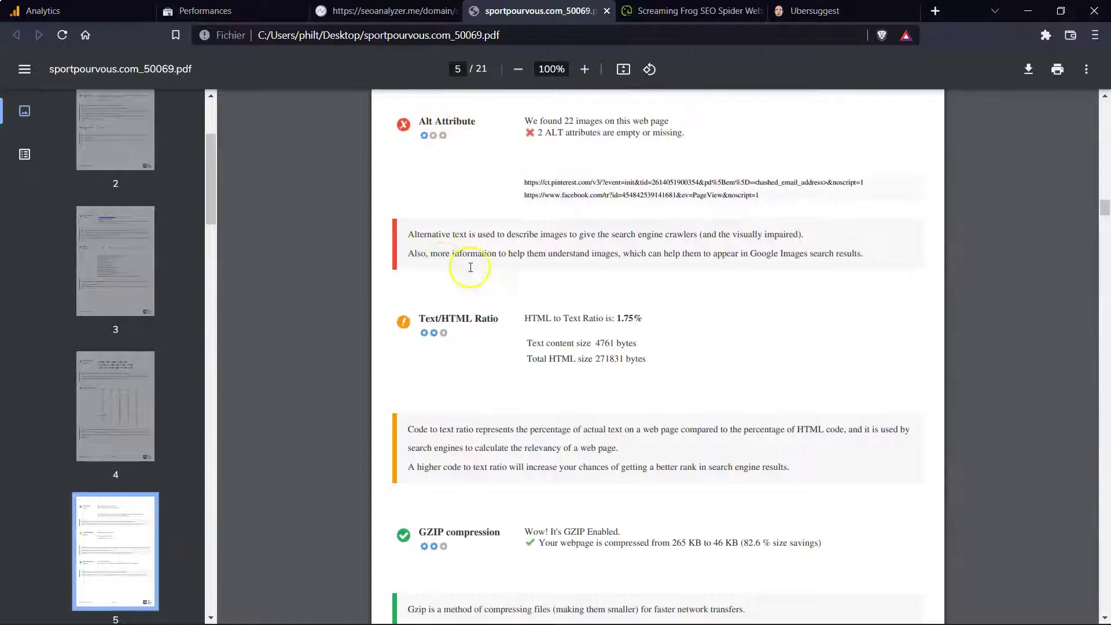
scroll(764, 466, "down", 15)
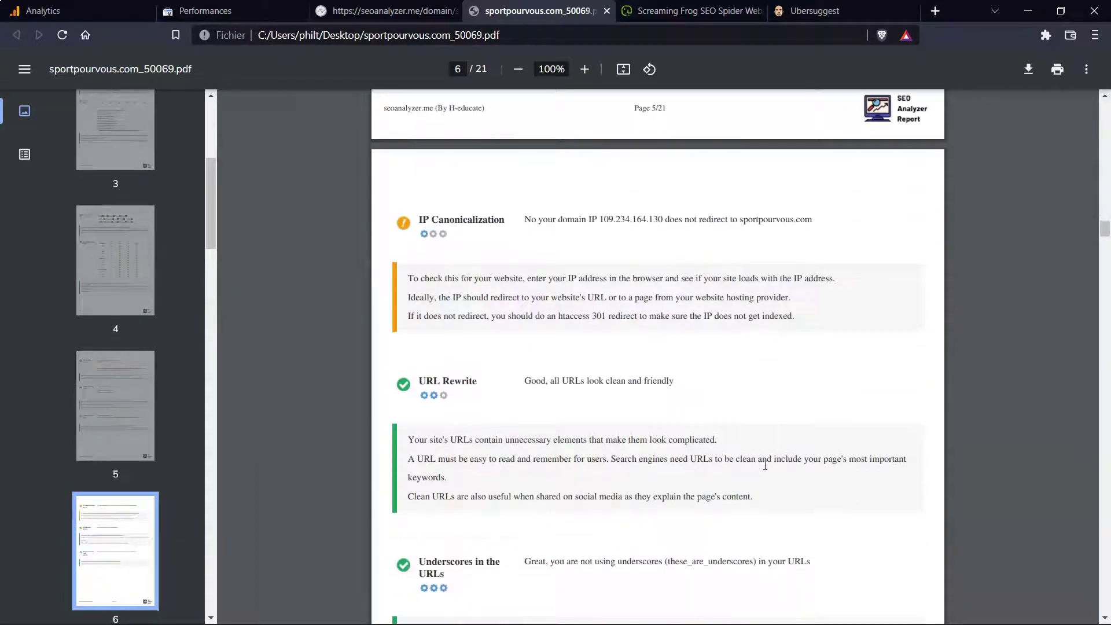
- Highlight the three-line IP Canonicalization advice, check the options available for the selected text, and clear the selection
left_click(416, 287)
left_click_drag(408, 278, 782, 316)
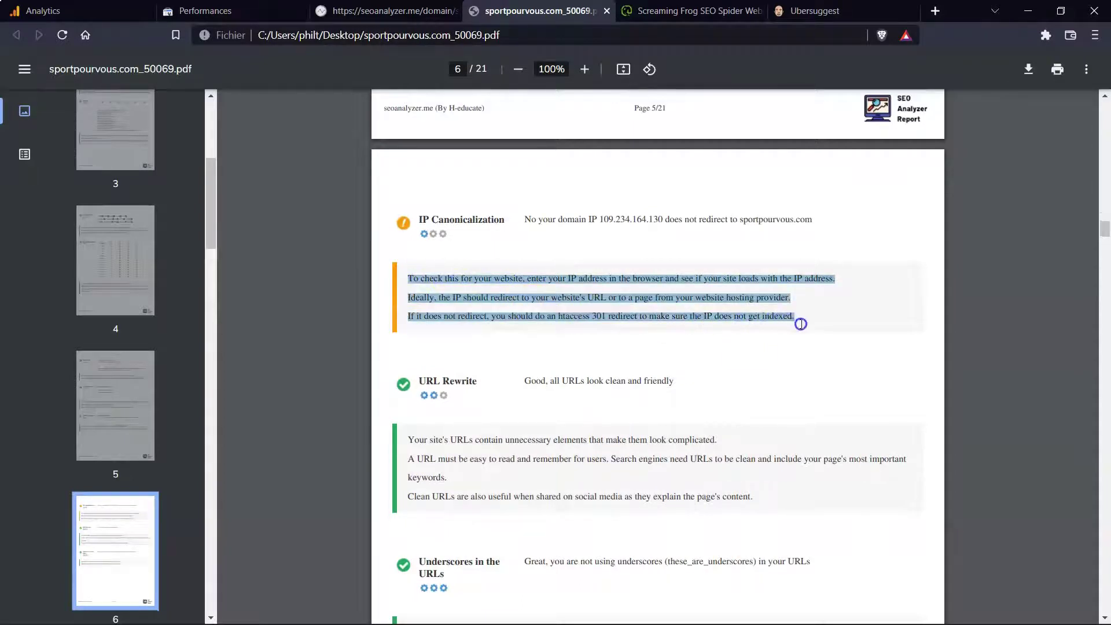
right_click(647, 288)
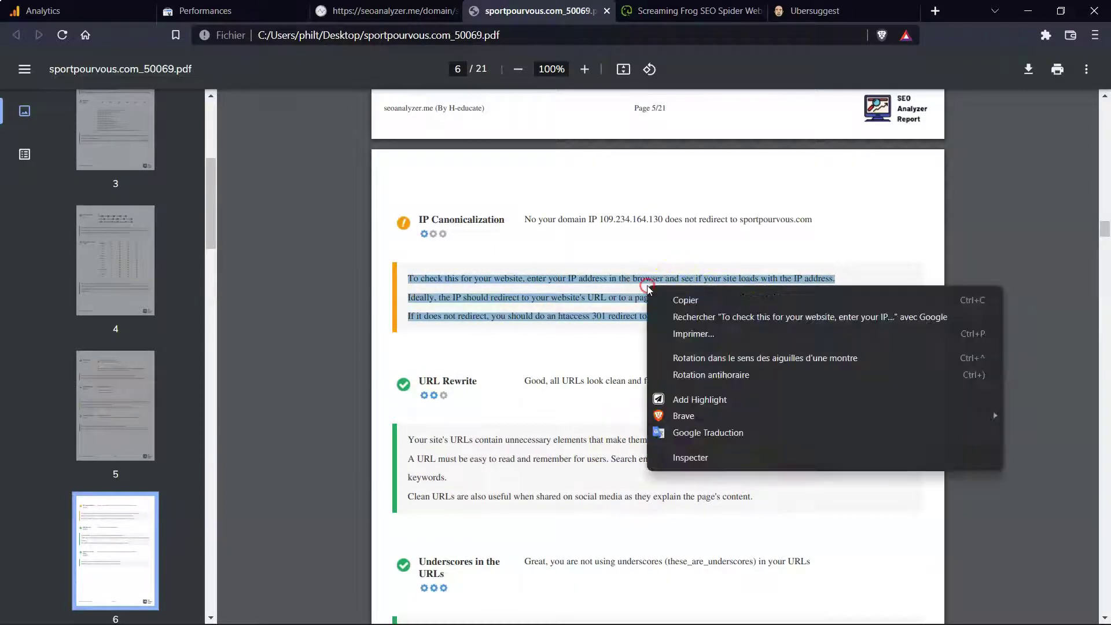
left_click(527, 331)
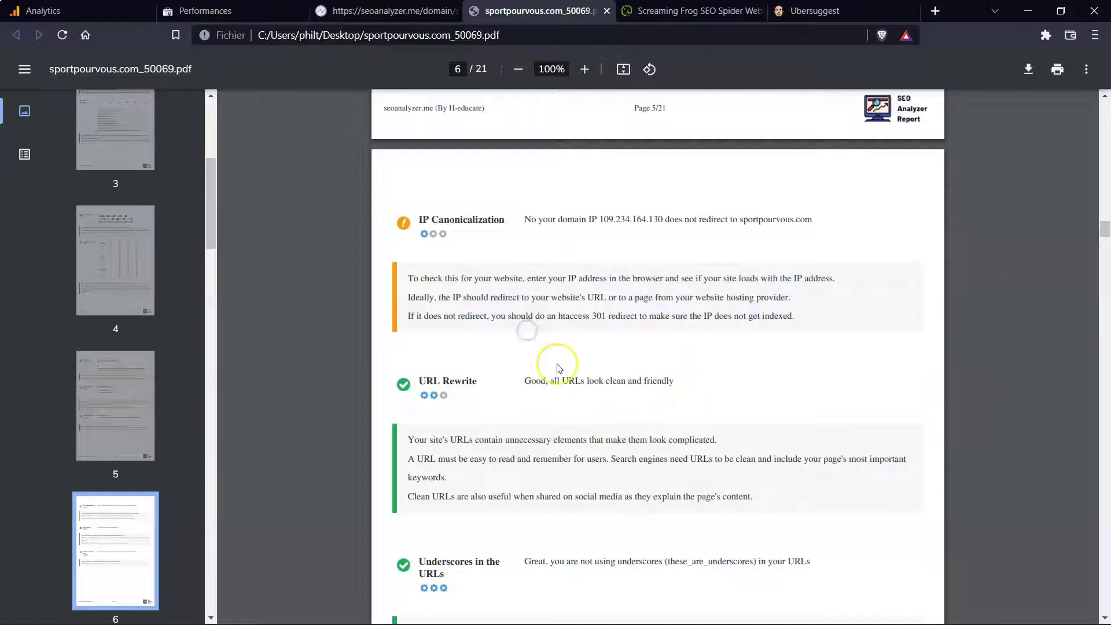
- Read the URL Rewrite, underscores, WWW Resolve, XML Sitemap and Robots.txt explanations in the PDF report
scroll(559, 368, "down", 1)
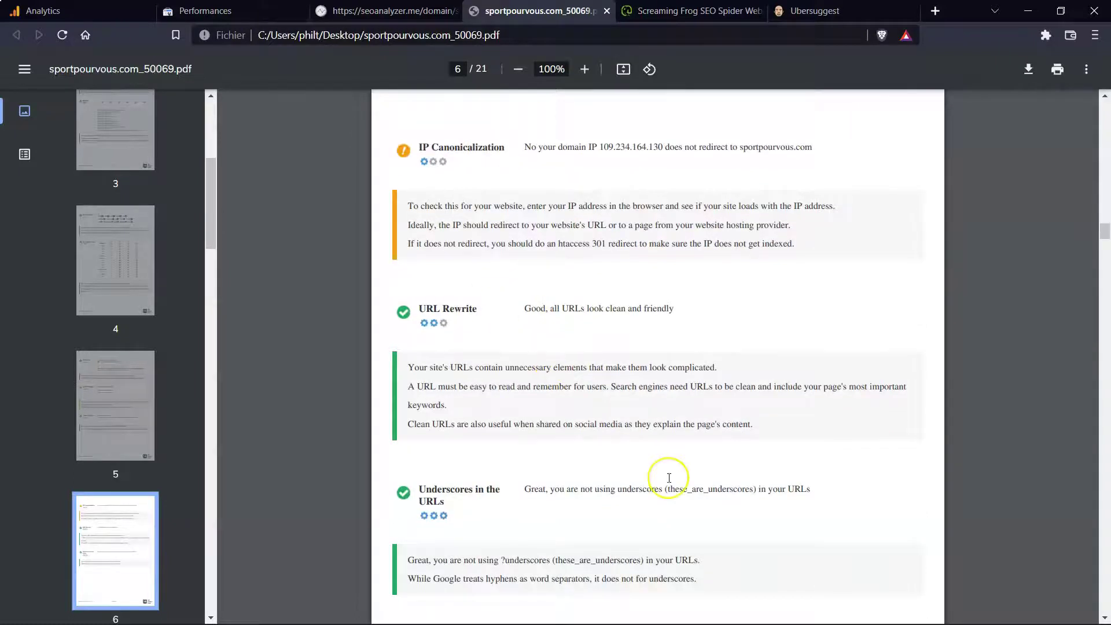
scroll(665, 477, "down", 9)
scroll(670, 478, "down", 2)
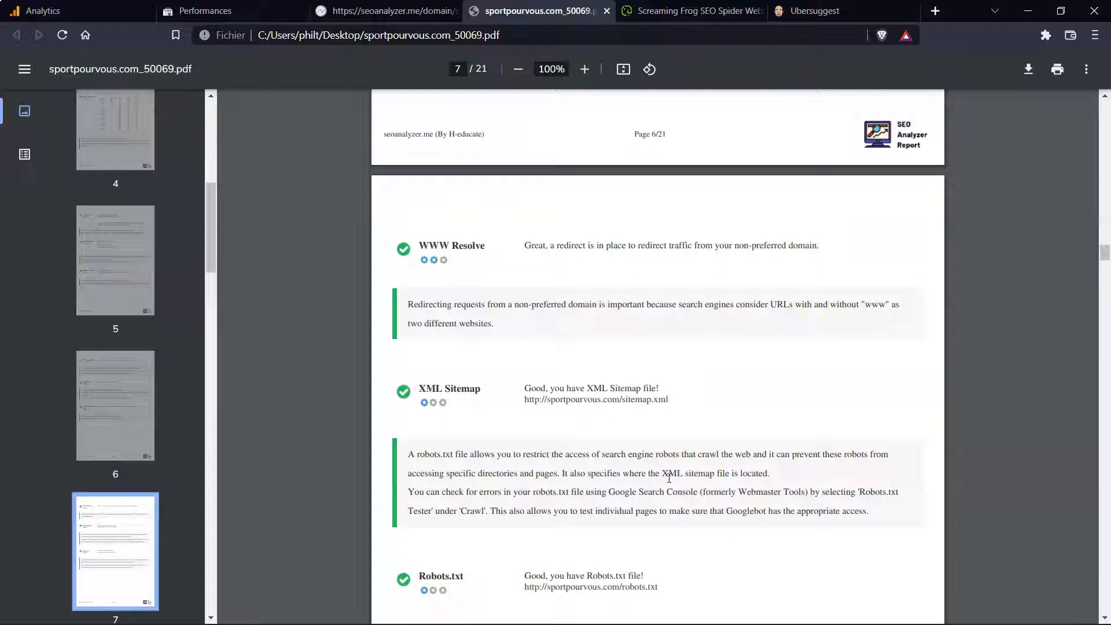
scroll(669, 478, "down", 3)
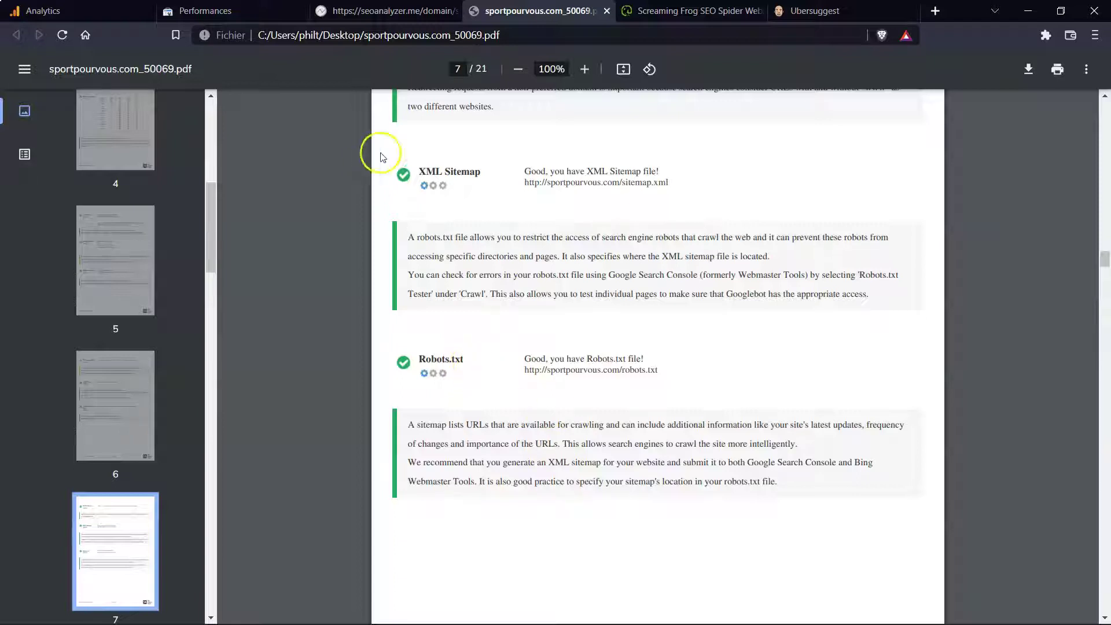
- Find the Iframe entry in the PDF report and highlight its explanation about frames while reading it
scroll(678, 454, "down", 5)
scroll(681, 455, "down", 6)
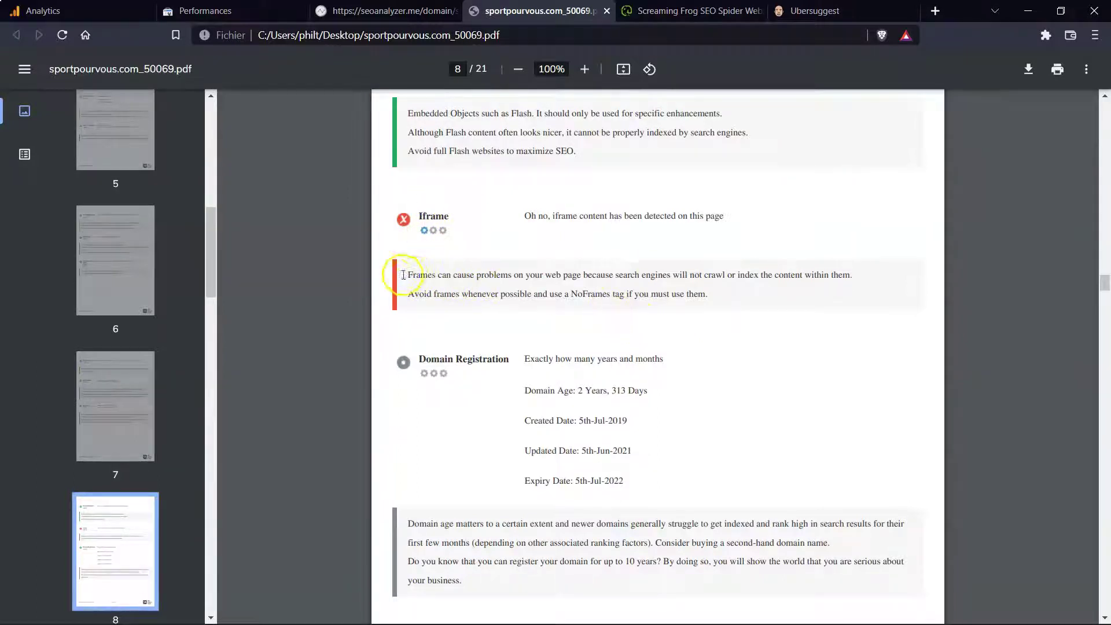
left_click_drag(408, 277, 613, 327)
left_click(612, 327)
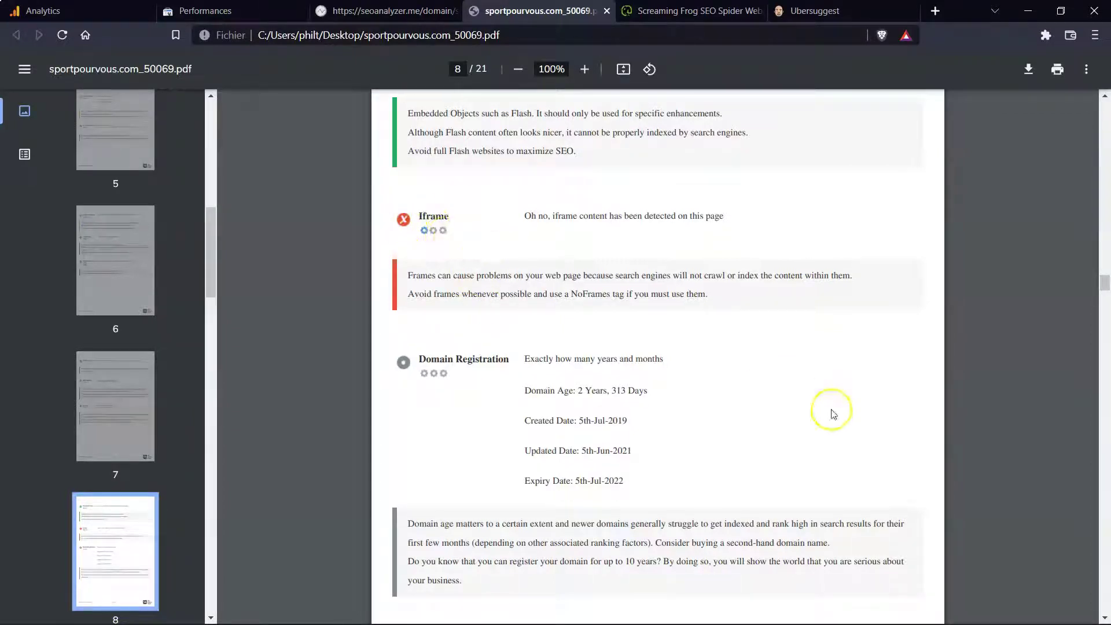
- Examine the Indexed Pages and Backlinks Counter entries on page 9 of the report
scroll(826, 386, "down", 8)
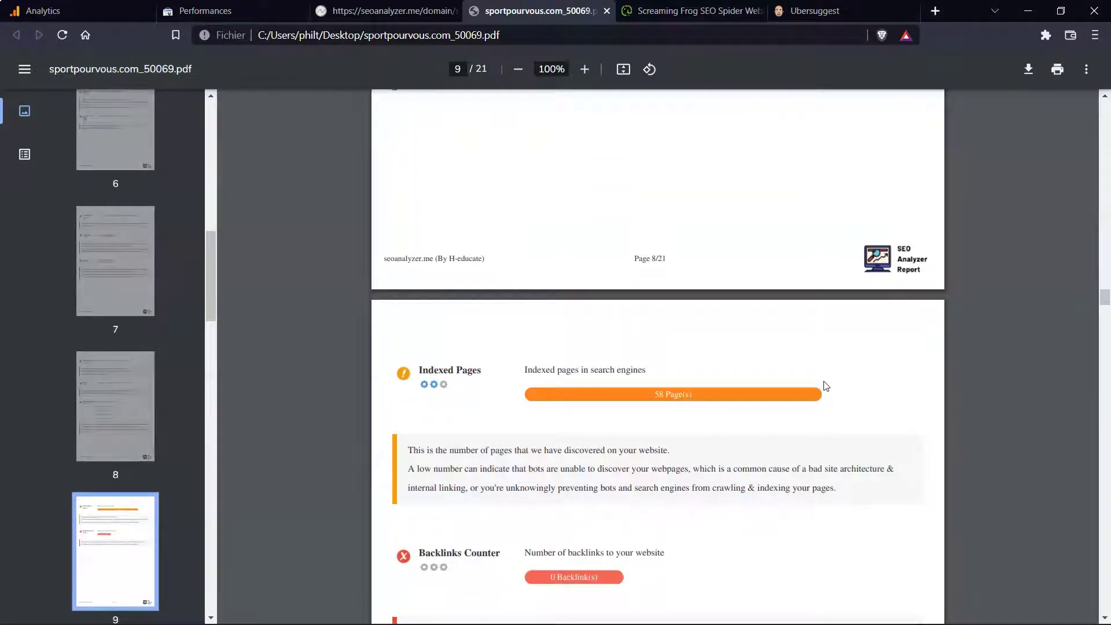
scroll(826, 386, "down", 3)
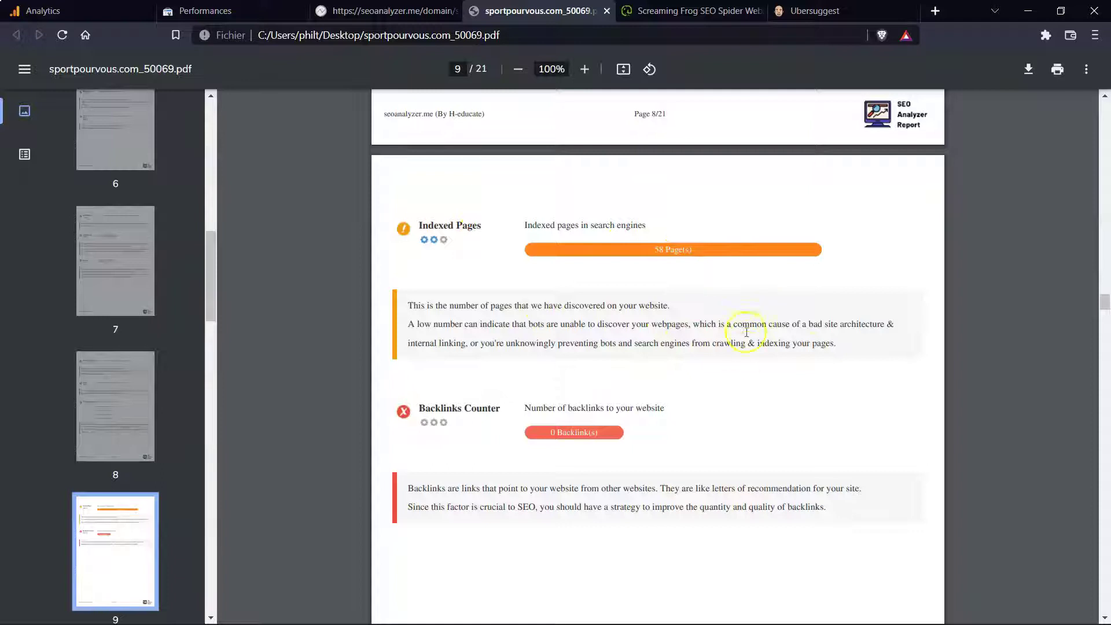
scroll(749, 350, "down", 5)
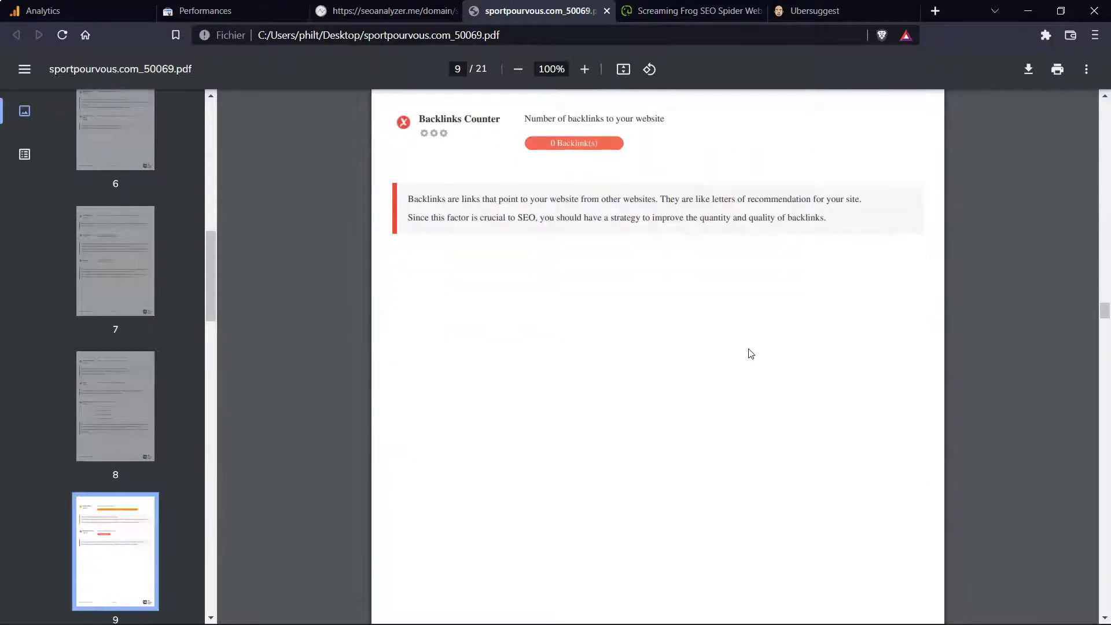
scroll(749, 350, "up", 1)
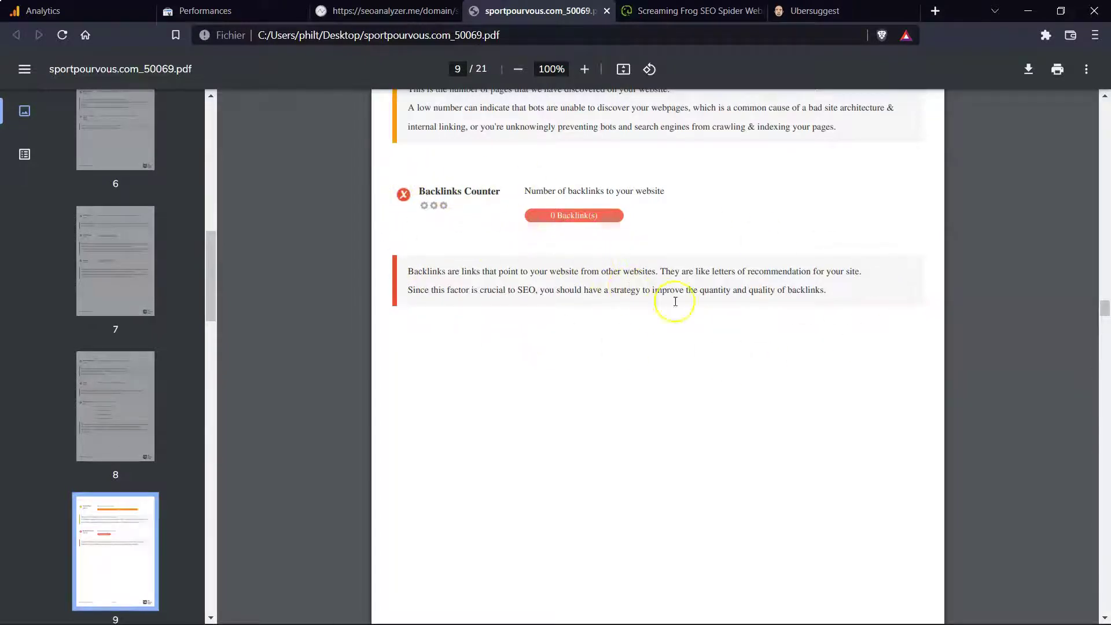
- Skim the report's Usability section, from the URL and custom 404 page to Email Privacy and Safe Browsing
scroll(697, 319, "down", 6)
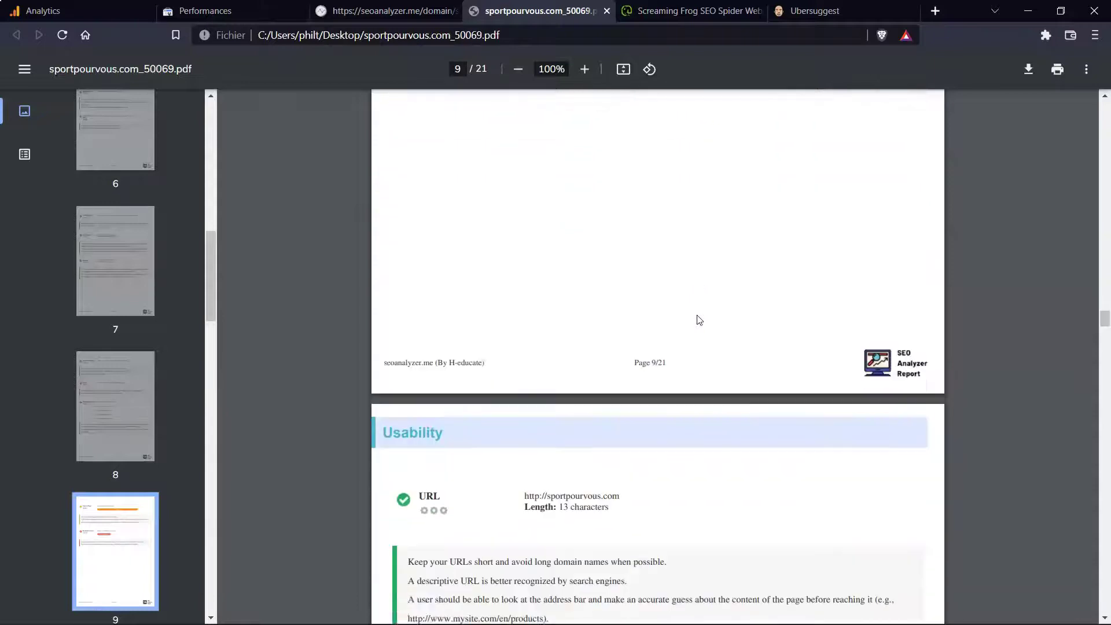
scroll(699, 320, "down", 11)
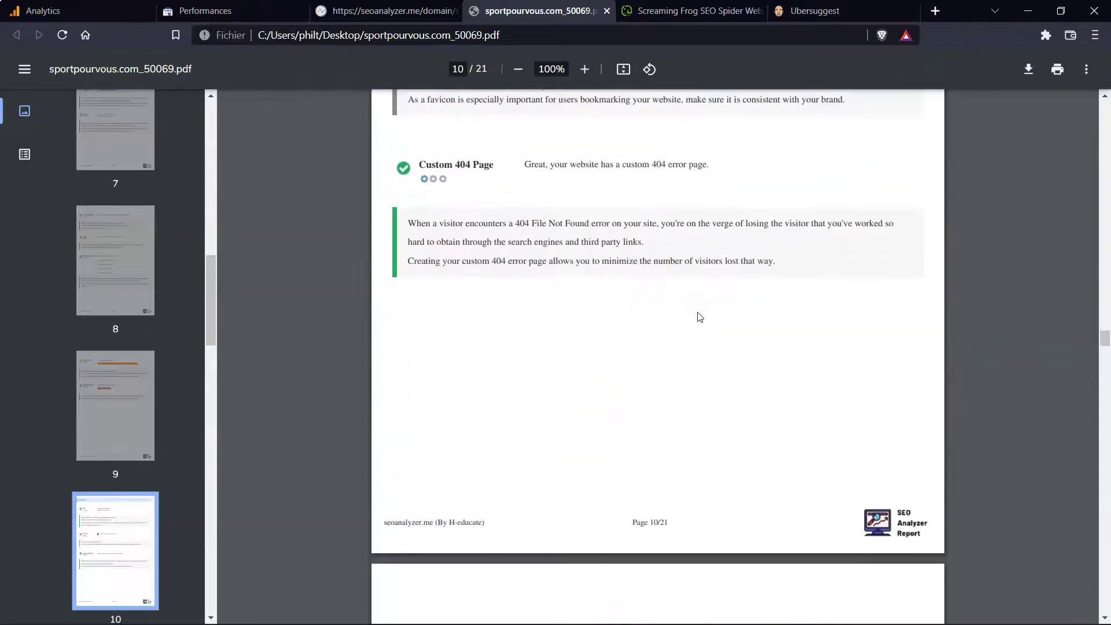
scroll(699, 317, "down", 10)
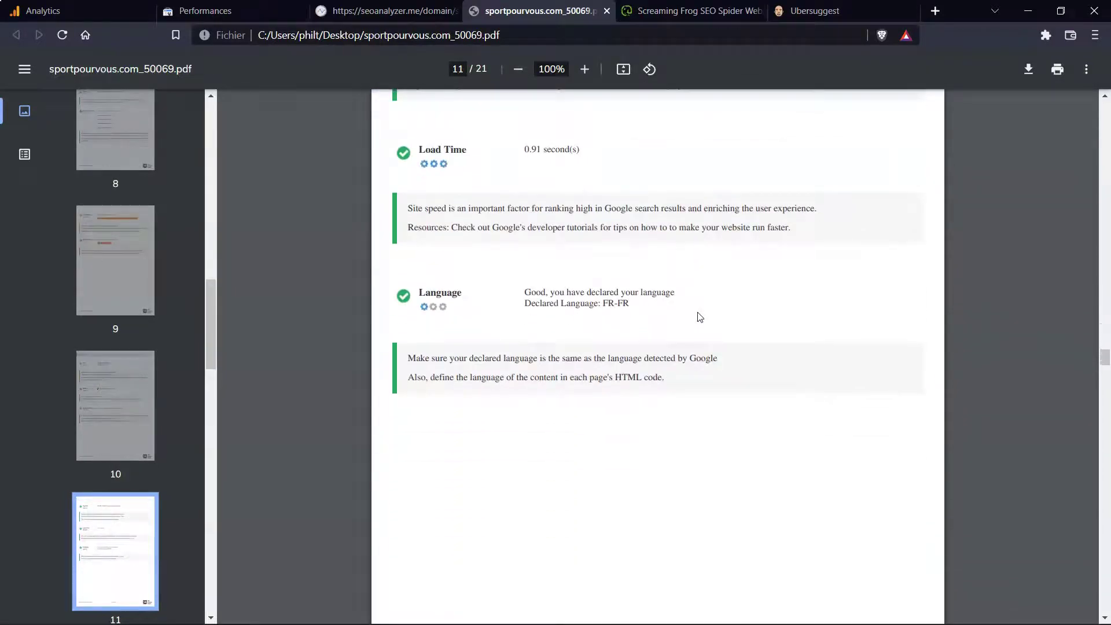
scroll(700, 317, "down", 9)
scroll(700, 315, "down", 10)
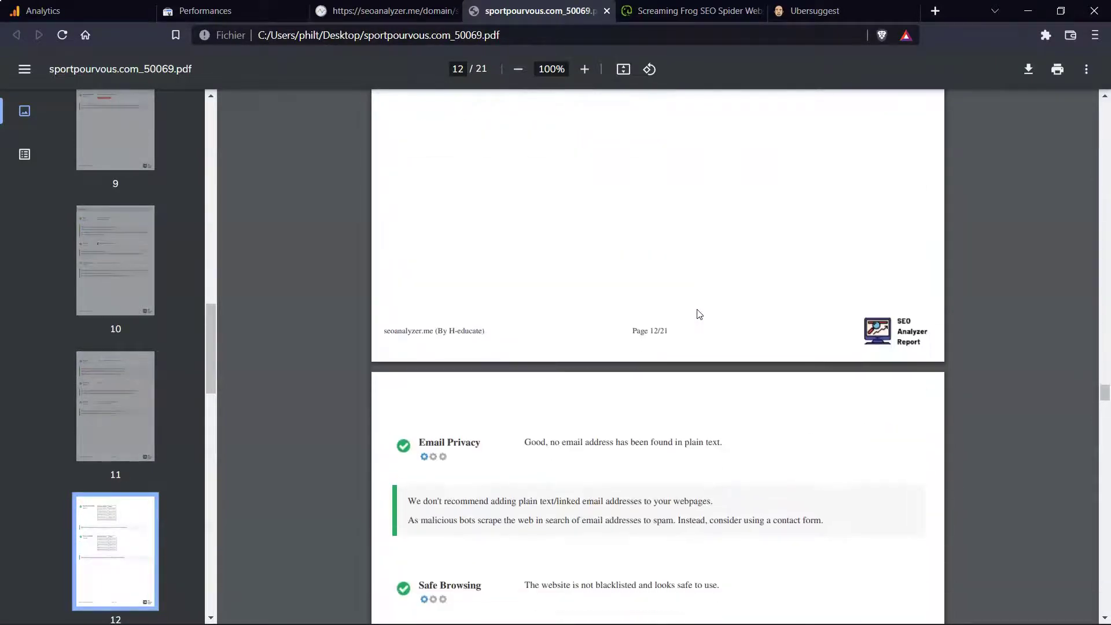
scroll(699, 314, "down", 5)
scroll(699, 314, "down", 10)
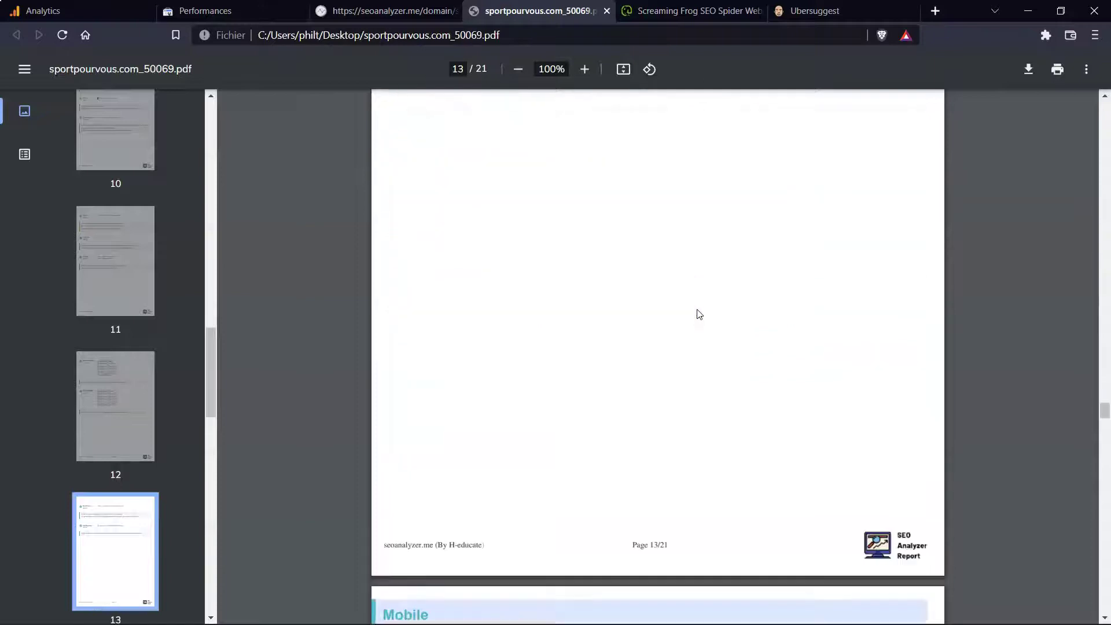
- Examine the report's Mobile section, highlighting the Mobile Compatibility entry and viewing the Mobile View preview
scroll(698, 315, "down", 5)
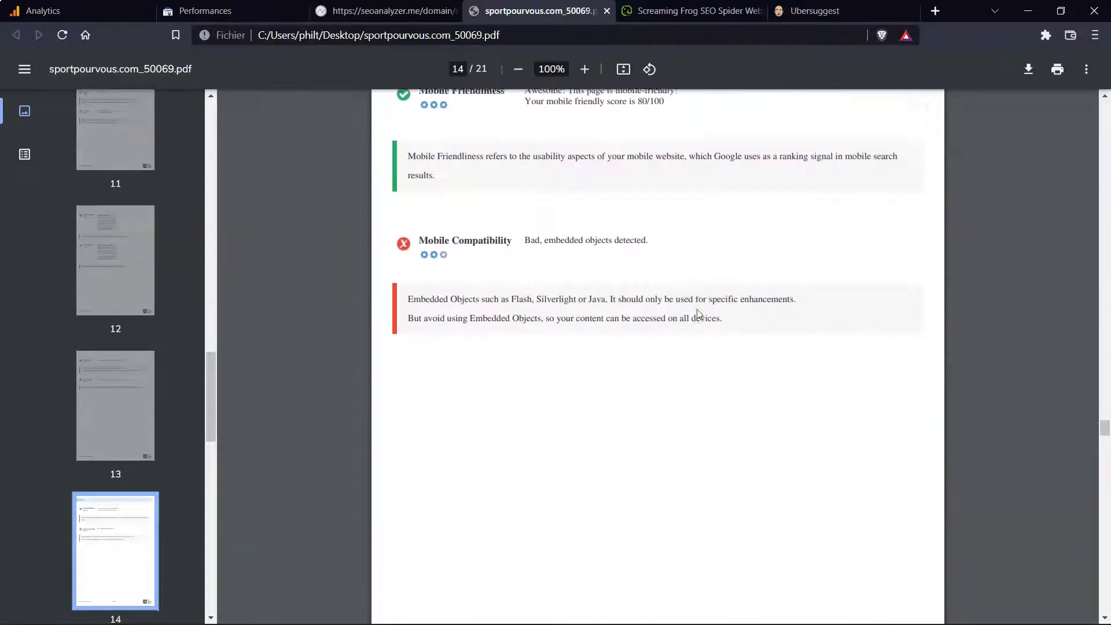
scroll(703, 315, "up", 2)
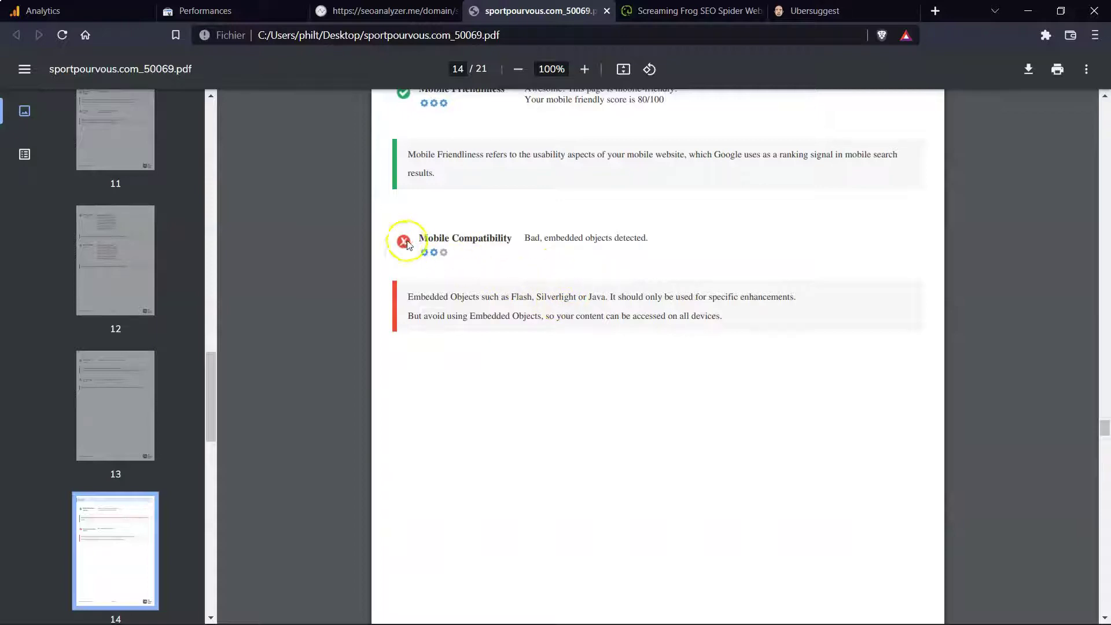
left_click_drag(419, 239, 525, 234)
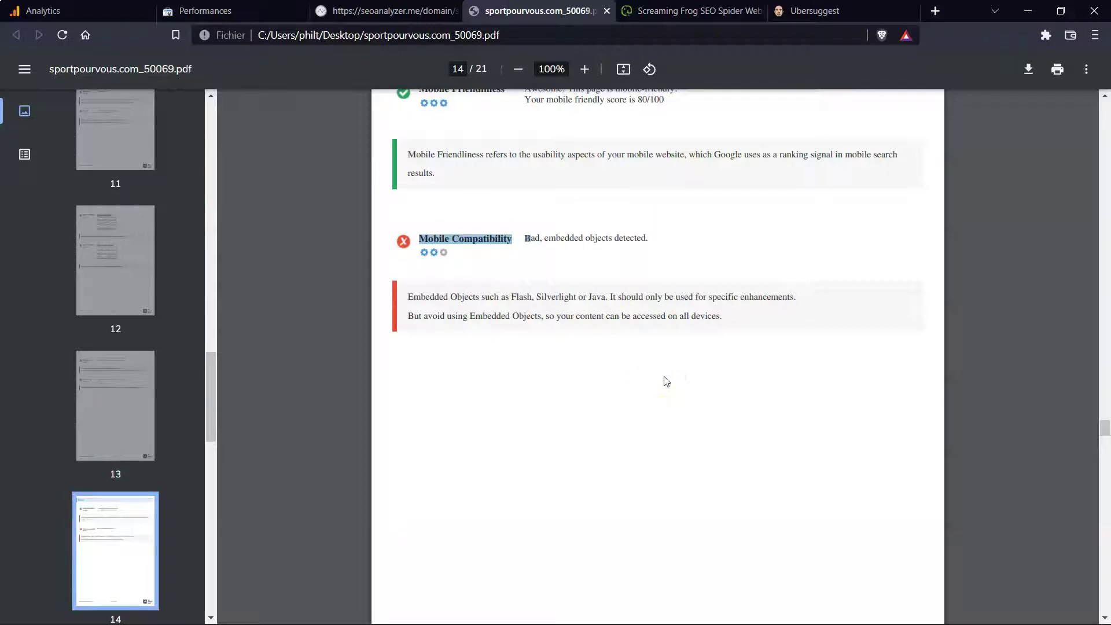
scroll(724, 390, "down", 8)
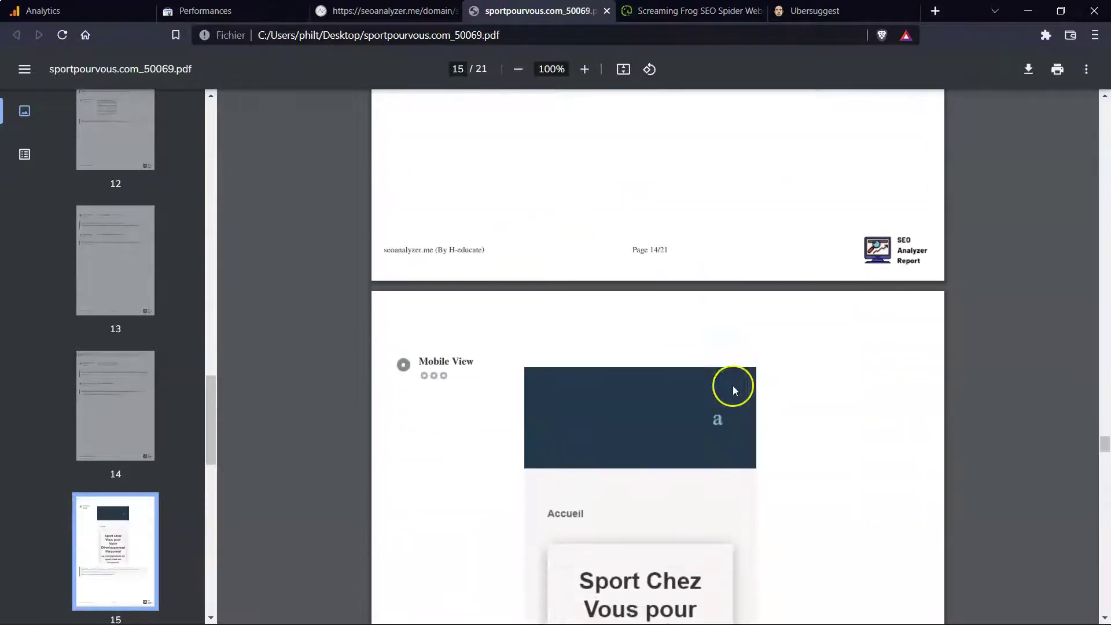
scroll(733, 385, "down", 5)
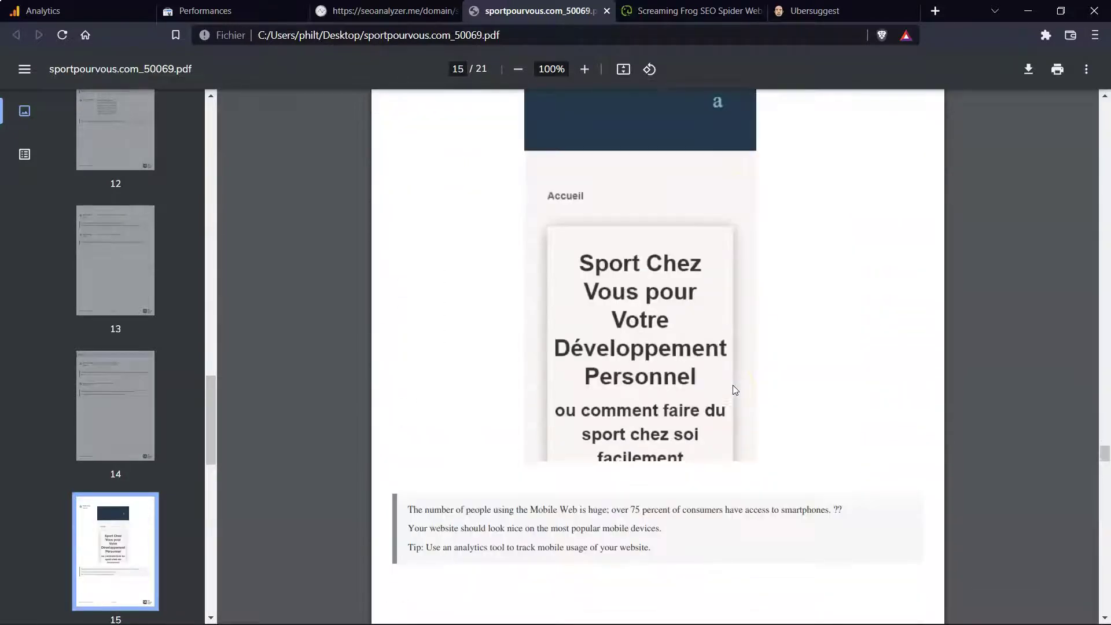
- Examine the Speed Tips entry and its advice on fast-loading pages in the report
scroll(735, 390, "down", 13)
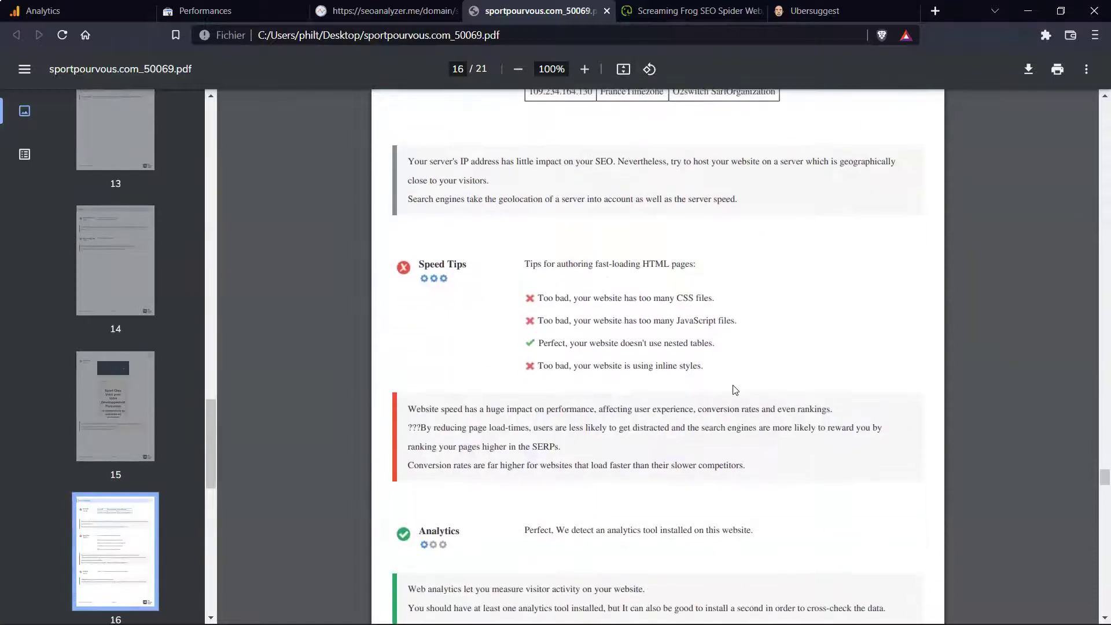
scroll(736, 390, "up", 4)
scroll(733, 390, "down", 5)
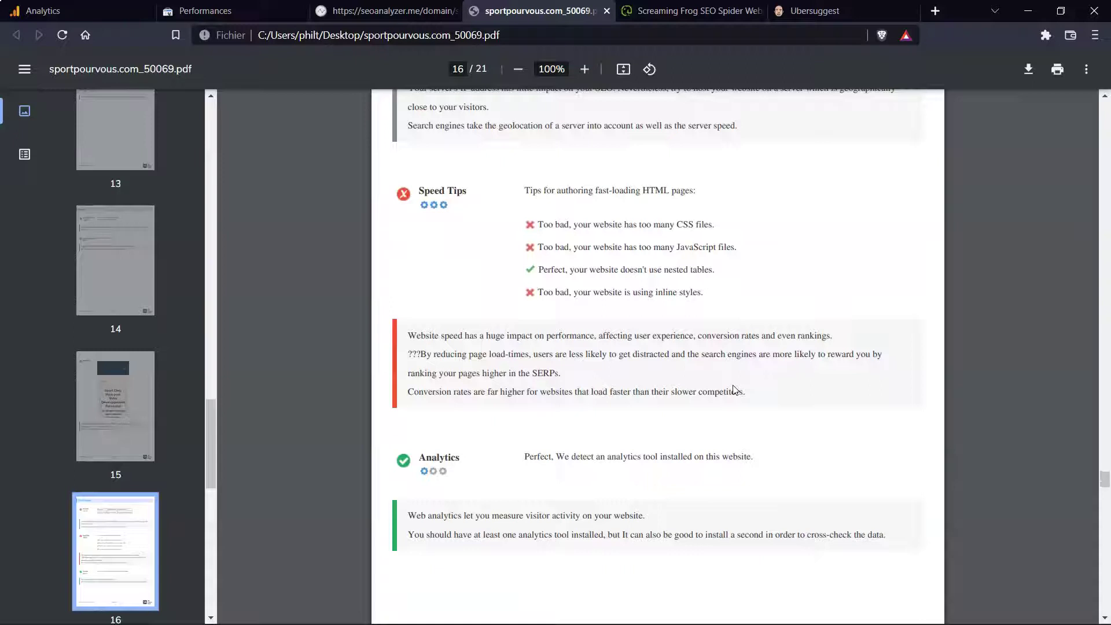
left_click_drag(461, 187, 404, 198)
scroll(711, 343, "down", 3)
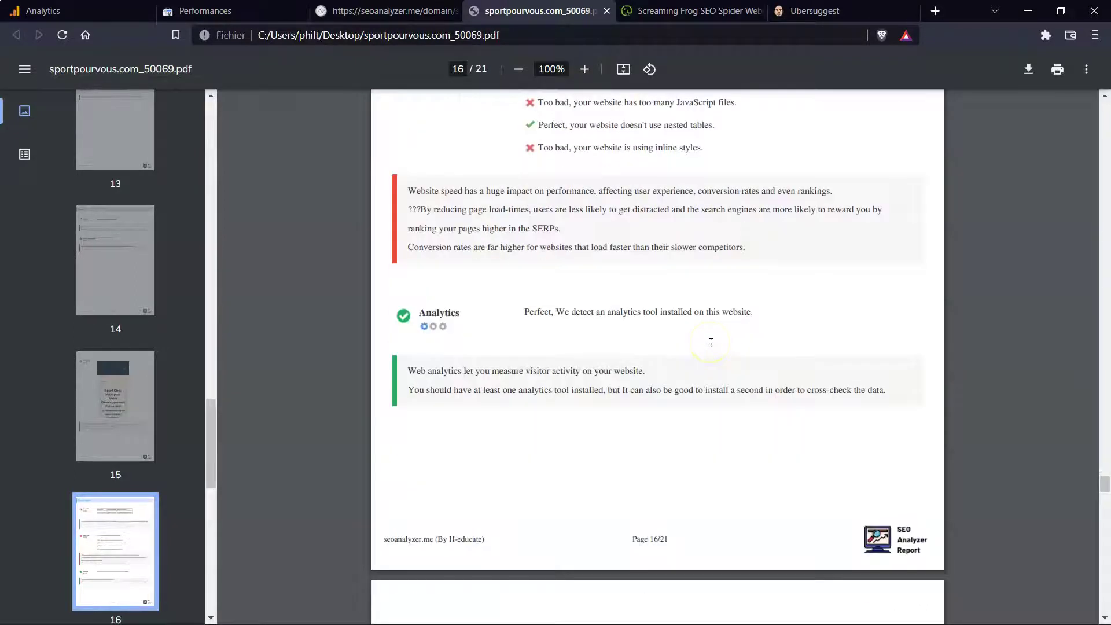
scroll(711, 342, "up", 3)
- Skim the Analytics, Doc Type and Encoding entries and view the Social Data status in the report
scroll(698, 328, "down", 8)
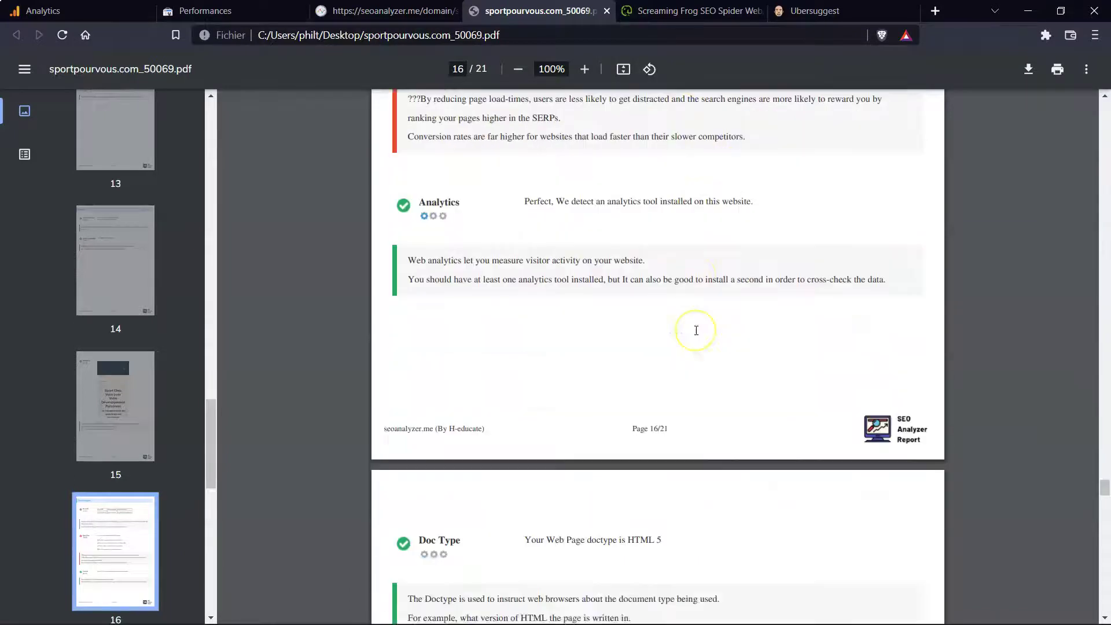
scroll(696, 330, "down", 15)
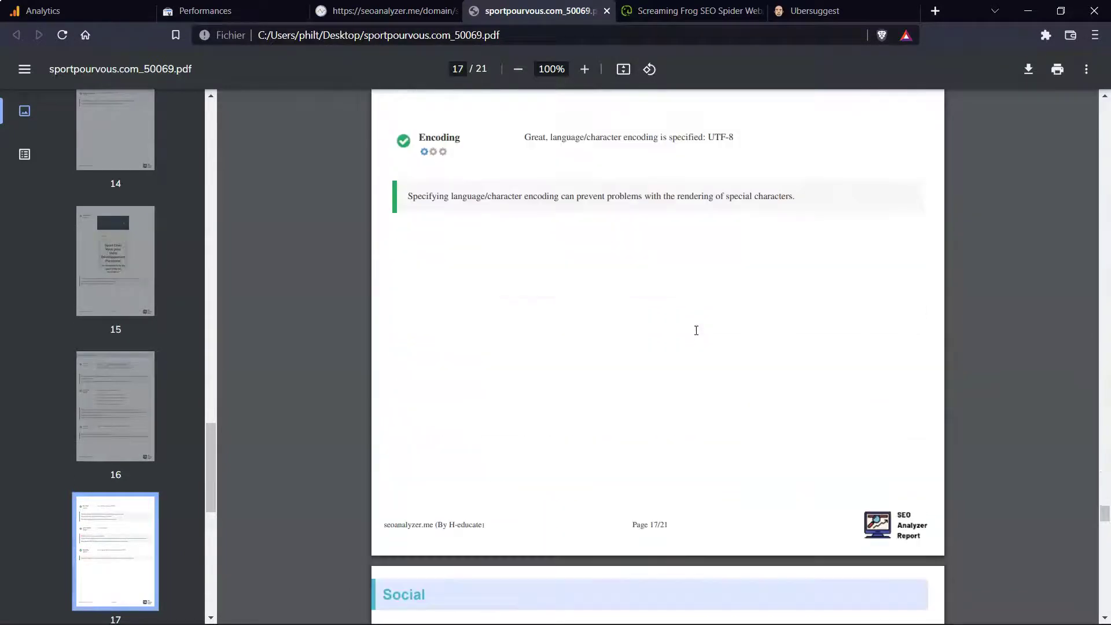
scroll(697, 331, "down", 5)
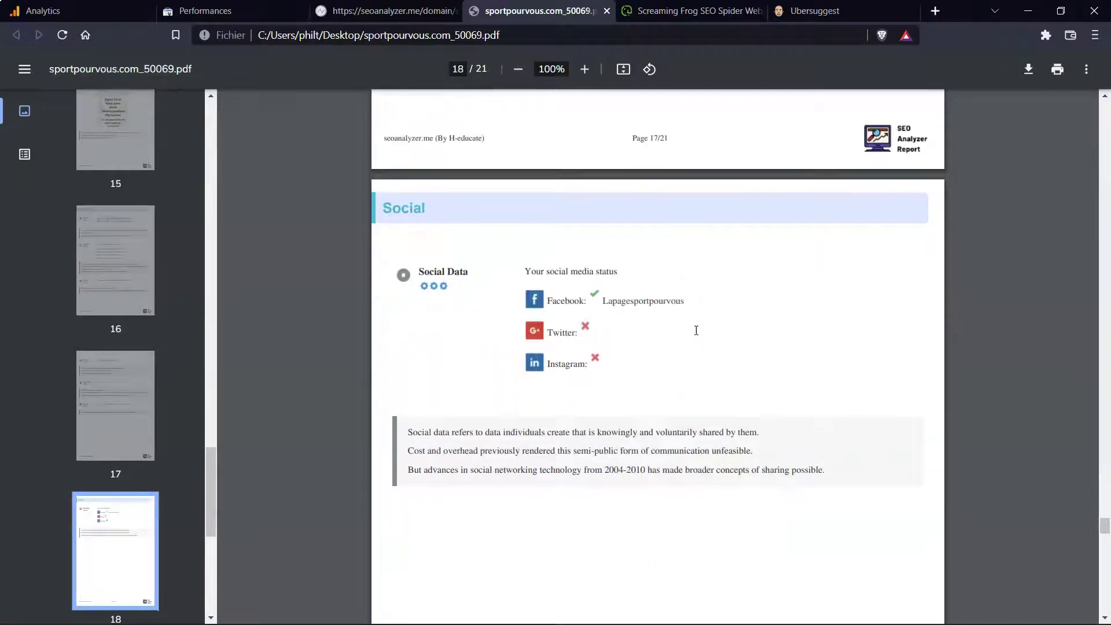
- Skim back through the PDF report from the Social section to the start of the Usability section
scroll(687, 335, "up", 20)
scroll(688, 371, "up", 20)
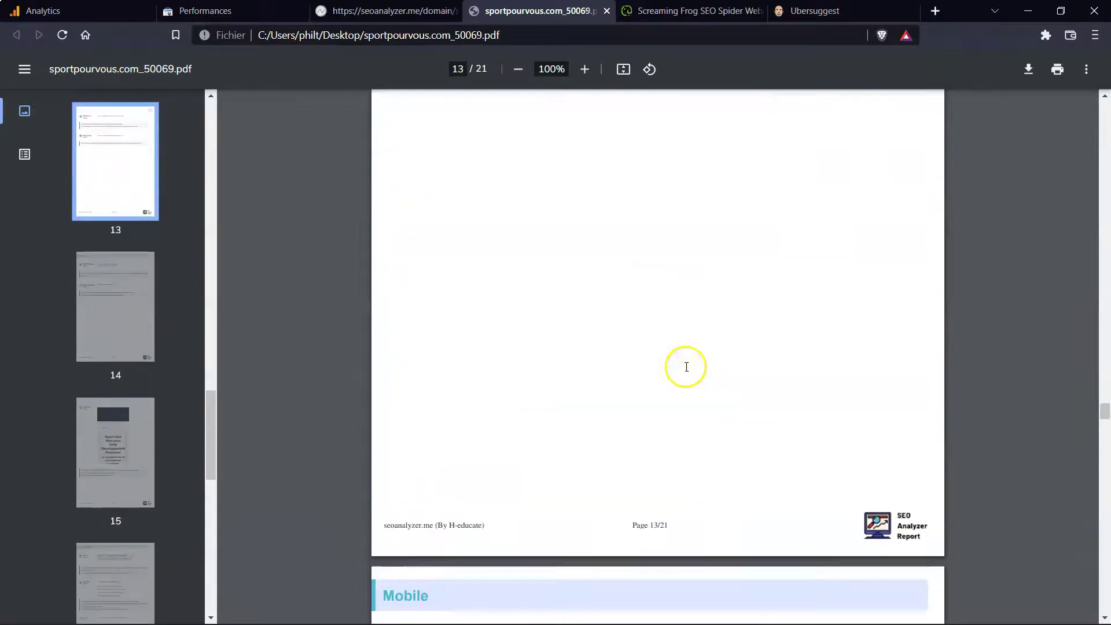
scroll(688, 371, "down", 15)
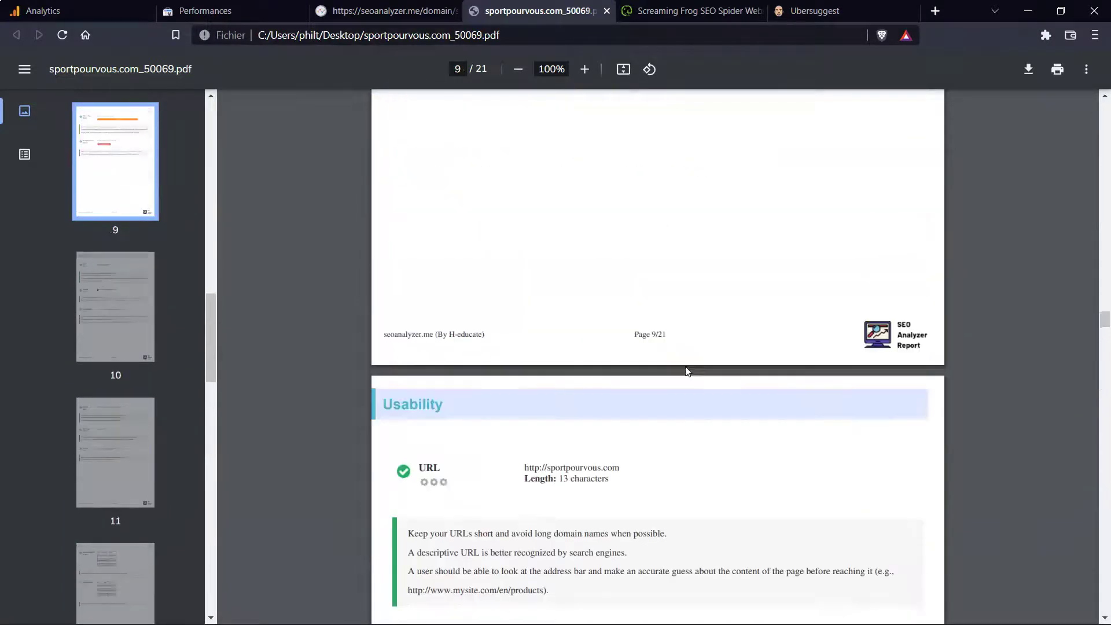
- Switch to the Seo Analyzer results page and skim from XML Sitemap through WHOIS Data and Usability to PageSpeed Insights (Desktop)
left_click(353, 10)
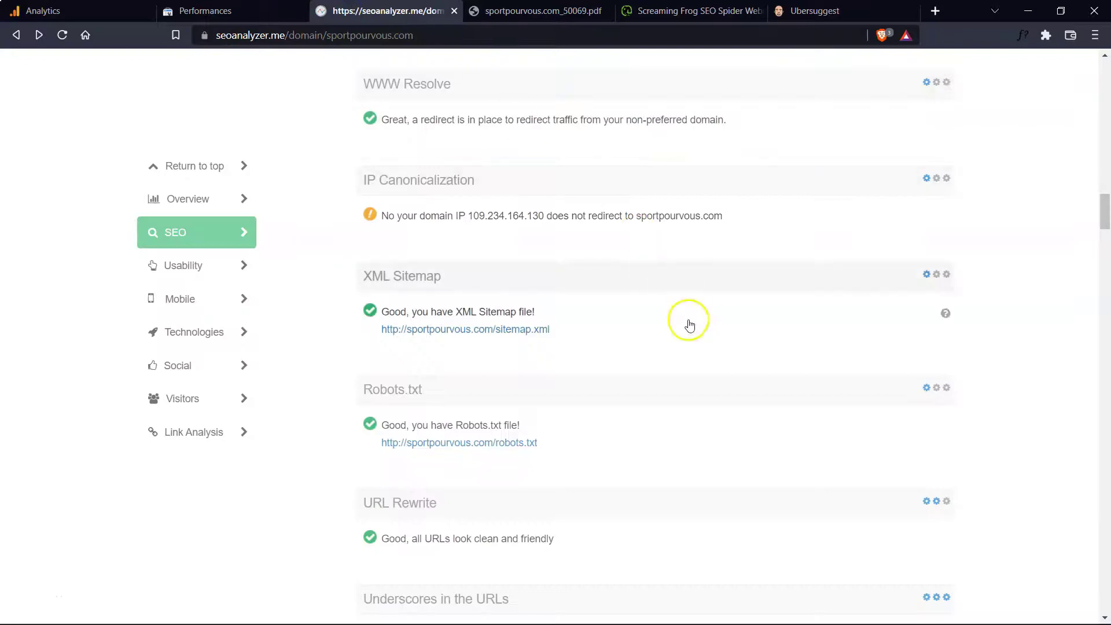
scroll(692, 339, "down", 10)
scroll(693, 342, "down", 6)
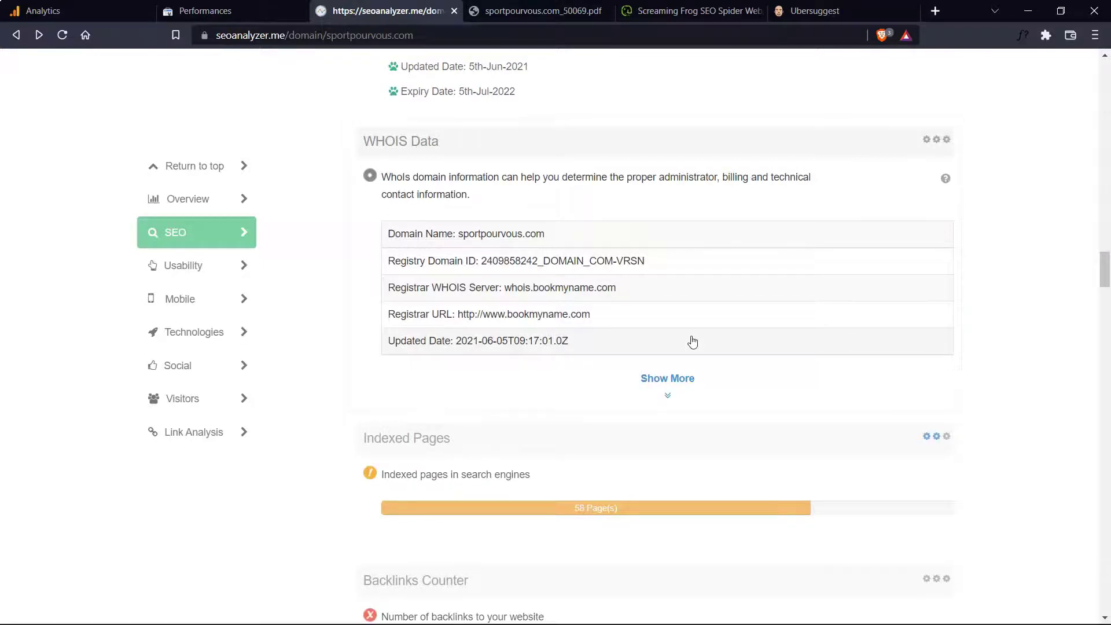
scroll(693, 342, "down", 10)
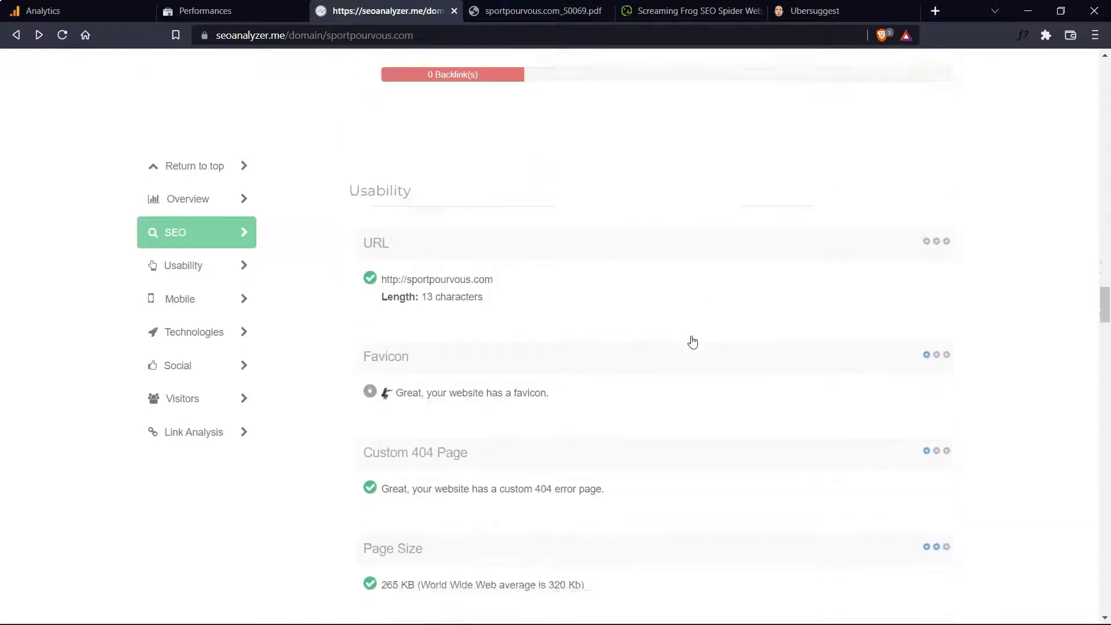
scroll(693, 342, "down", 2)
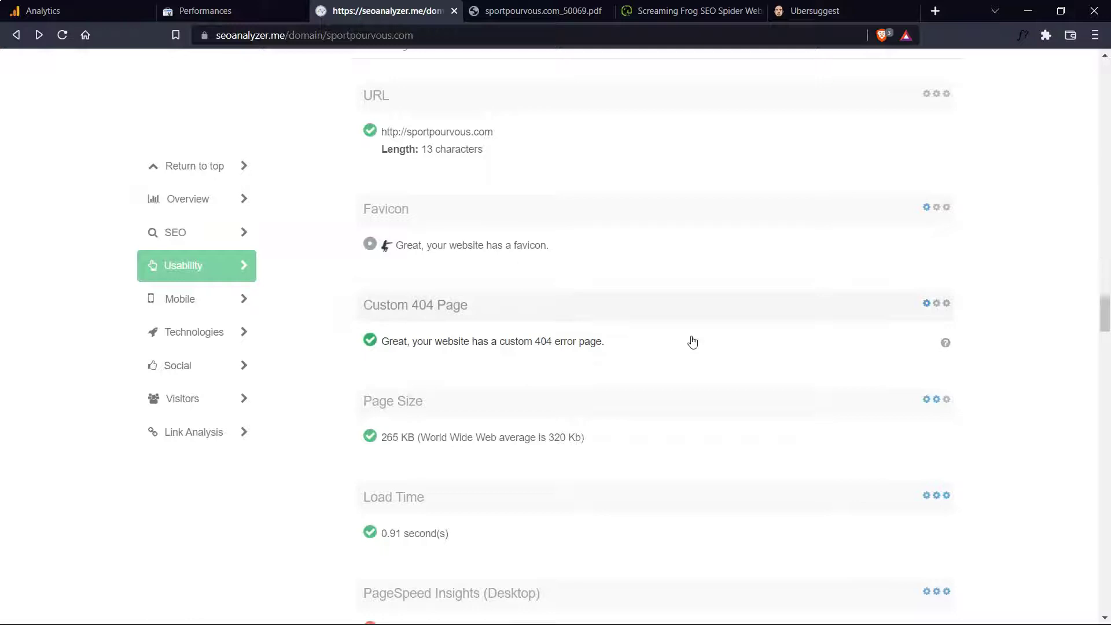
scroll(693, 342, "down", 5)
scroll(693, 342, "down", 1)
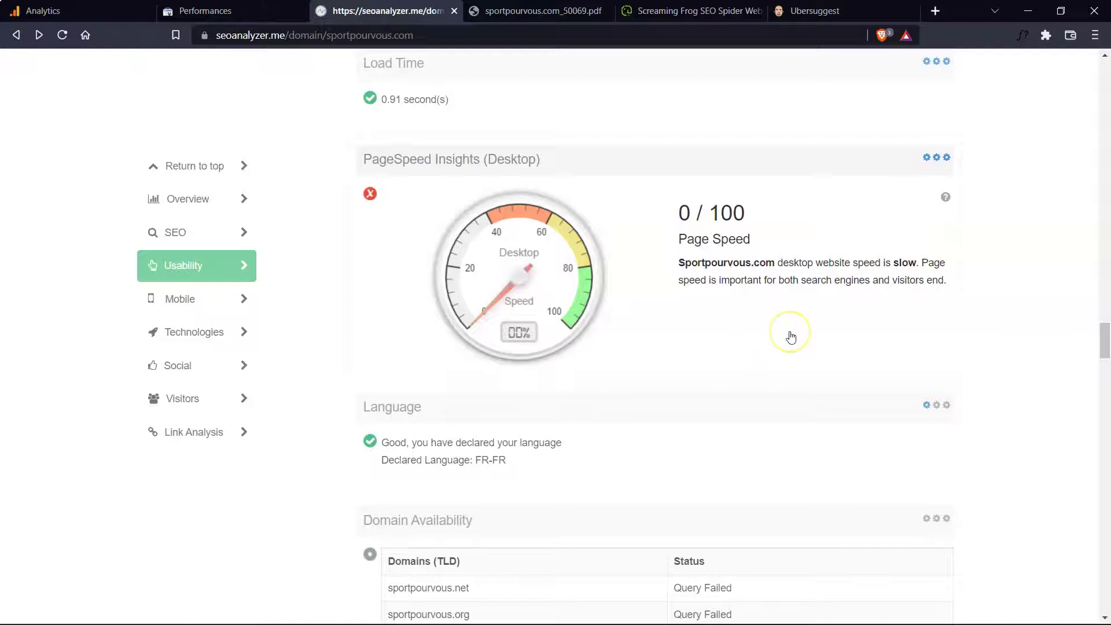
- Return to the Seo Analyzer overview and view the overall score with the Passed, To Improve and Errors bars
scroll(791, 337, "up", 10)
scroll(785, 343, "up", 15)
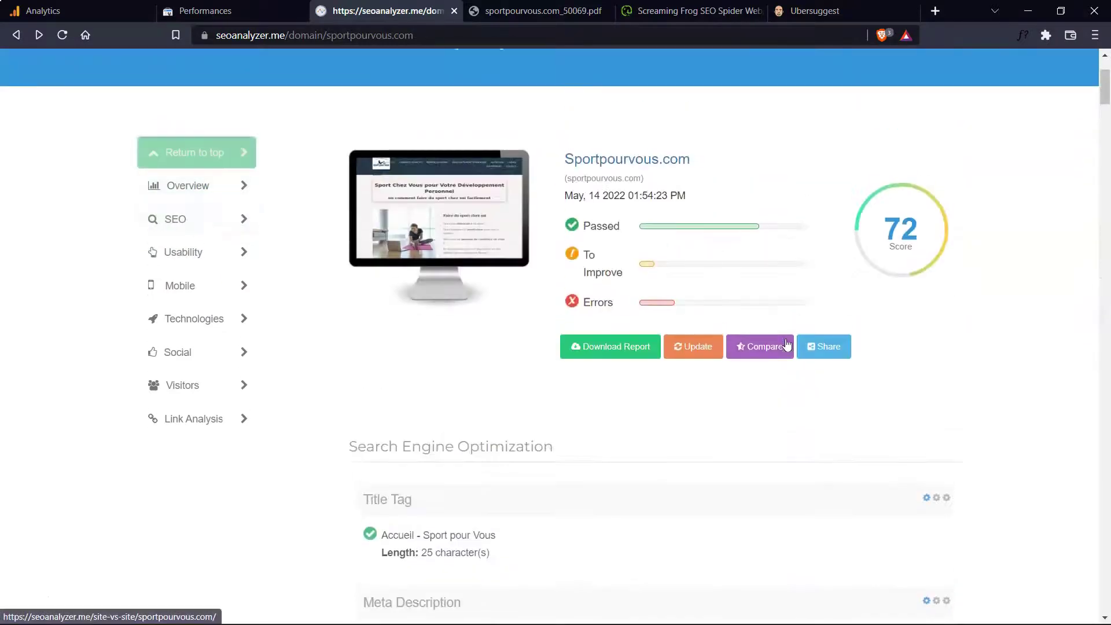
scroll(788, 345, "up", 2)
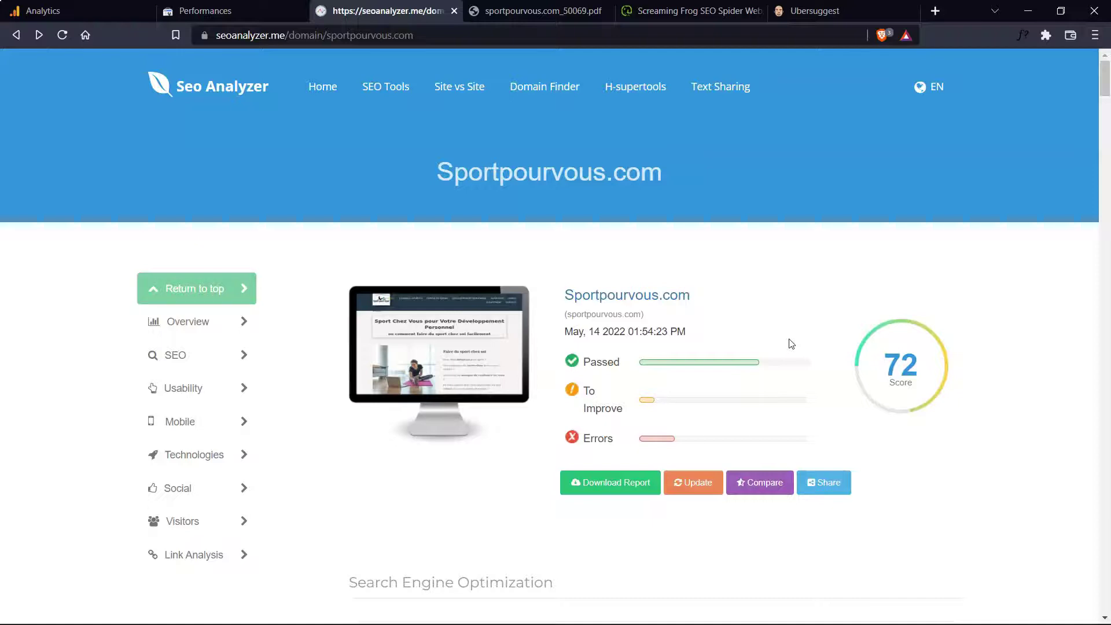
- View the Screaming Frog SEO Spider website, then switch to the desktop crawler showing the sportpourvous.com crawl
left_click(645, 8)
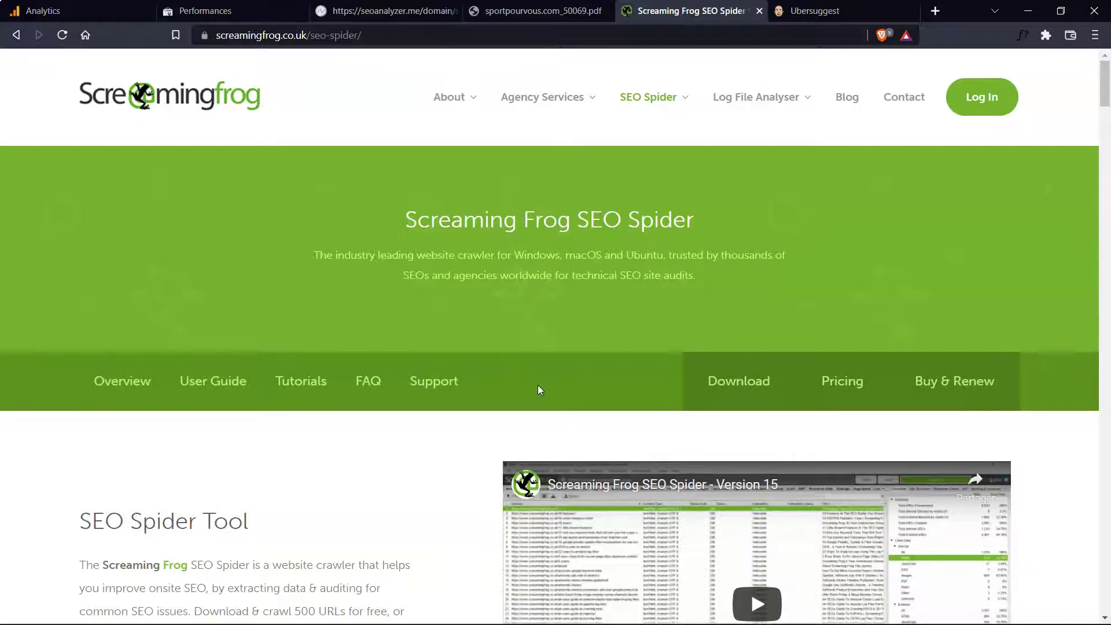
mouse_move(510, 620)
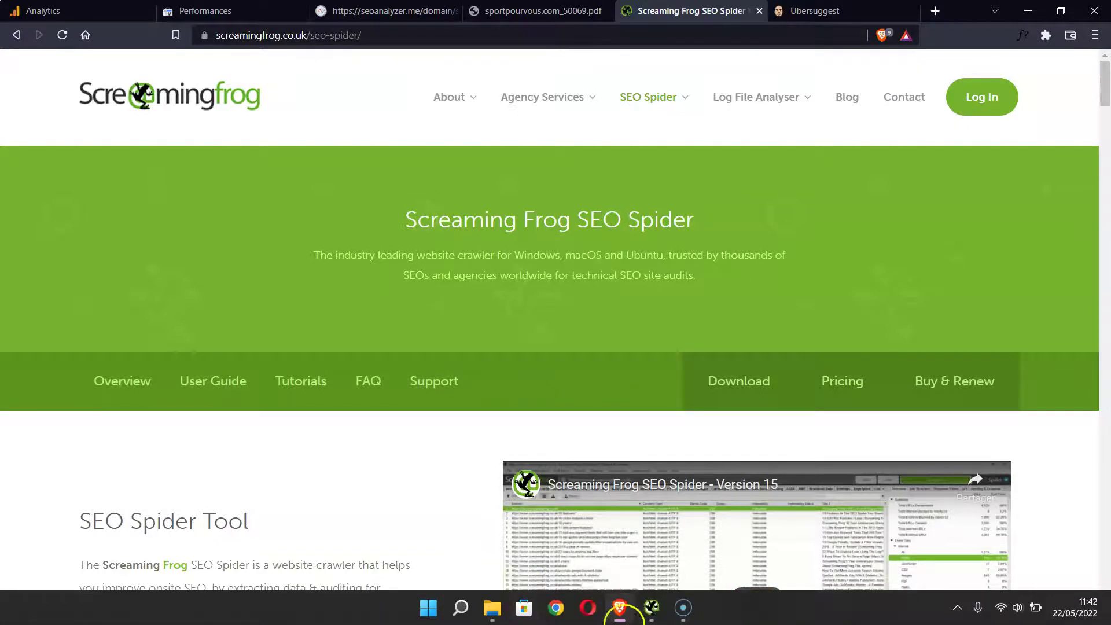
left_click(653, 609)
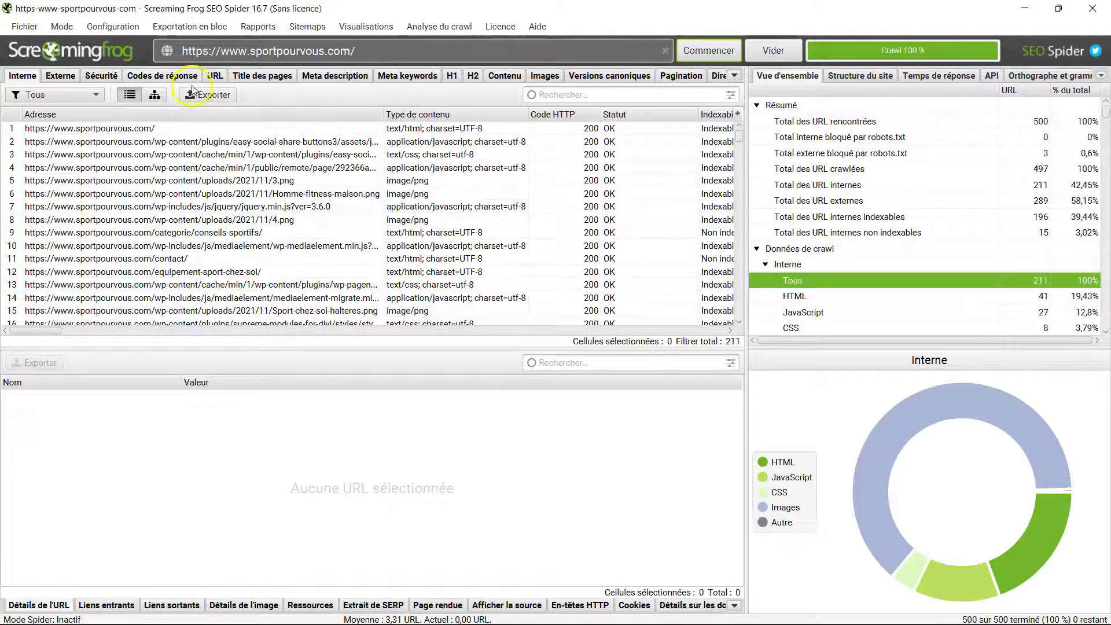
- Show the crawl's Images results and examine the file sizes for images weighing several megabytes
left_click(545, 74)
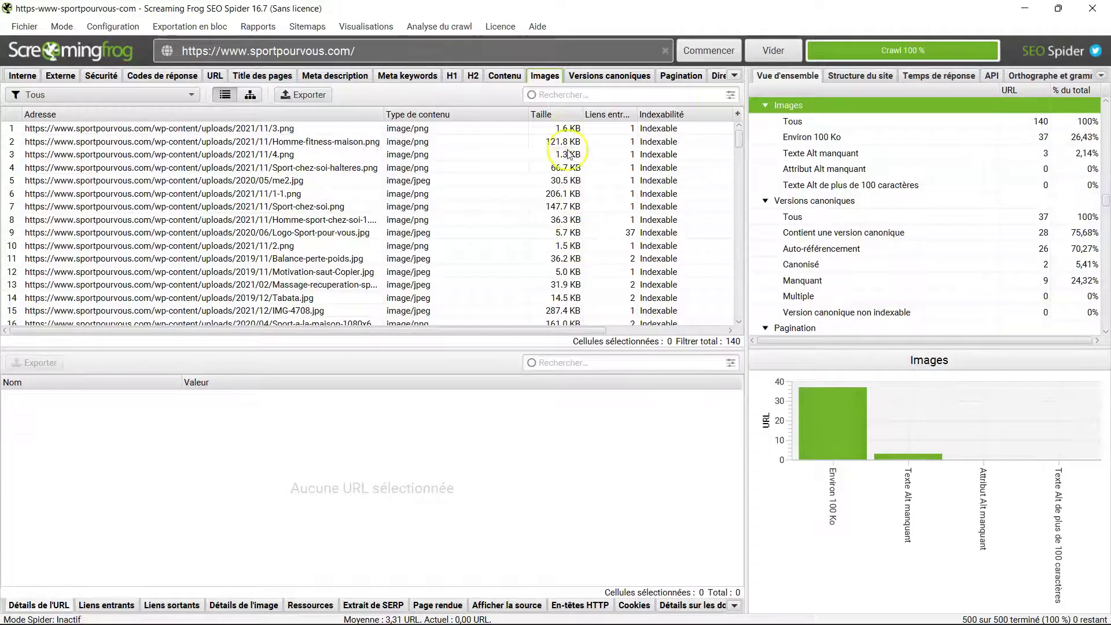
scroll(575, 209, "down", 1)
scroll(576, 214, "down", 5)
scroll(576, 214, "down", 1)
scroll(576, 214, "down", 1)
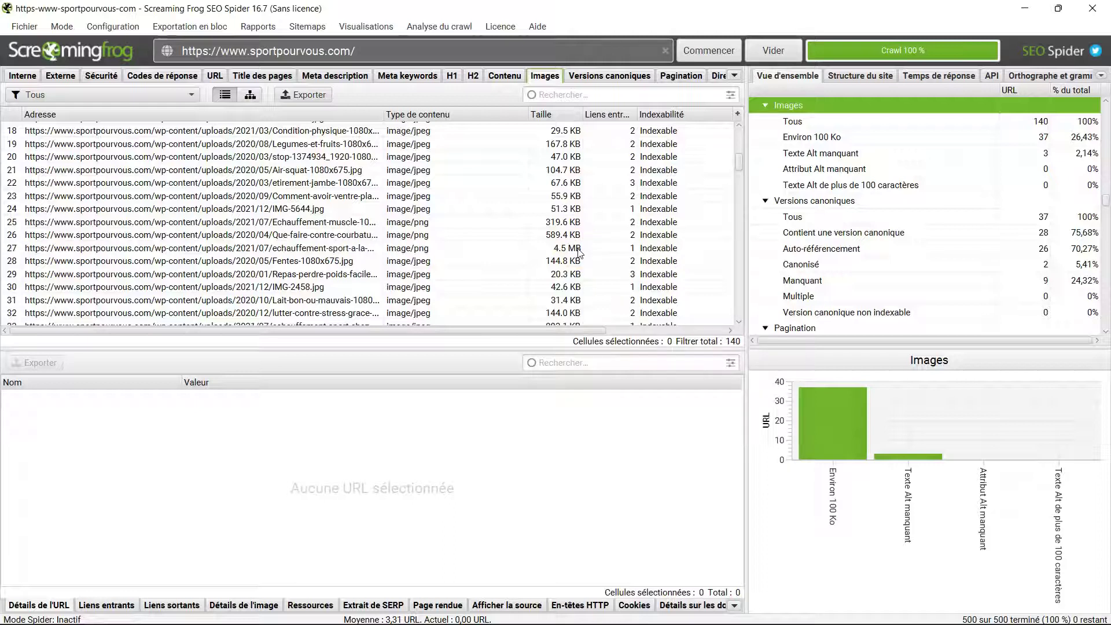
scroll(579, 252, "down", 2)
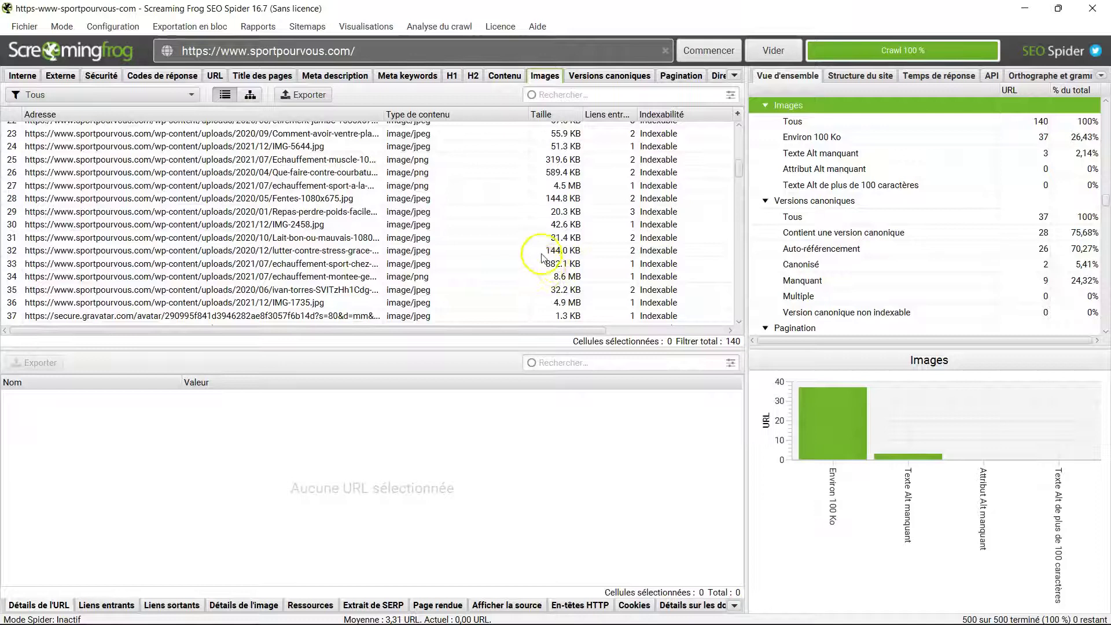
scroll(587, 282, "down", 2)
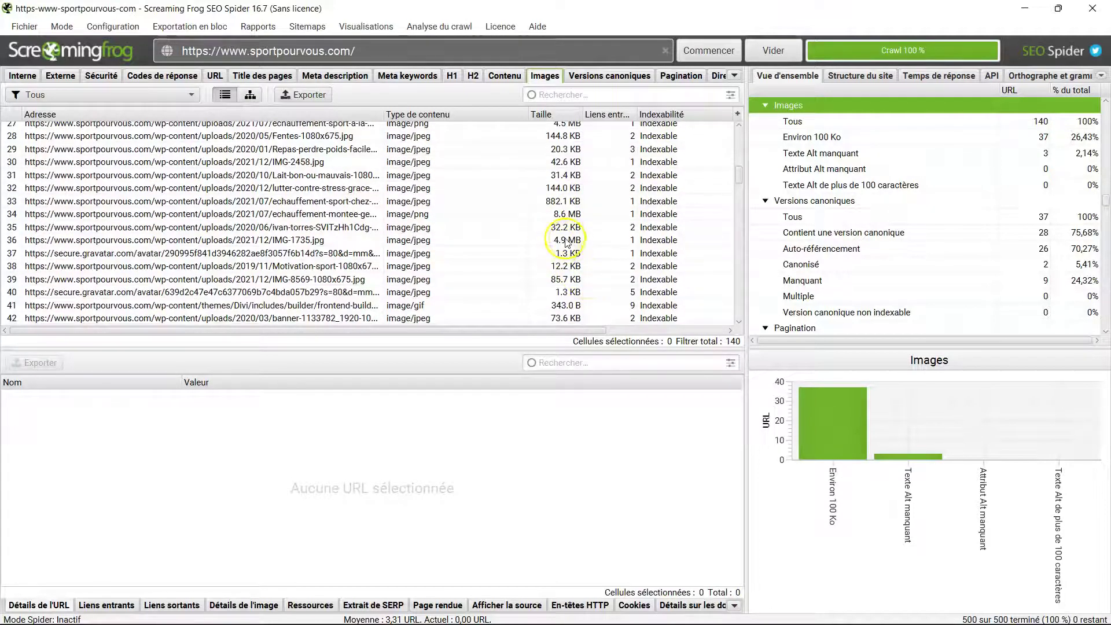
scroll(602, 292, "down", 3)
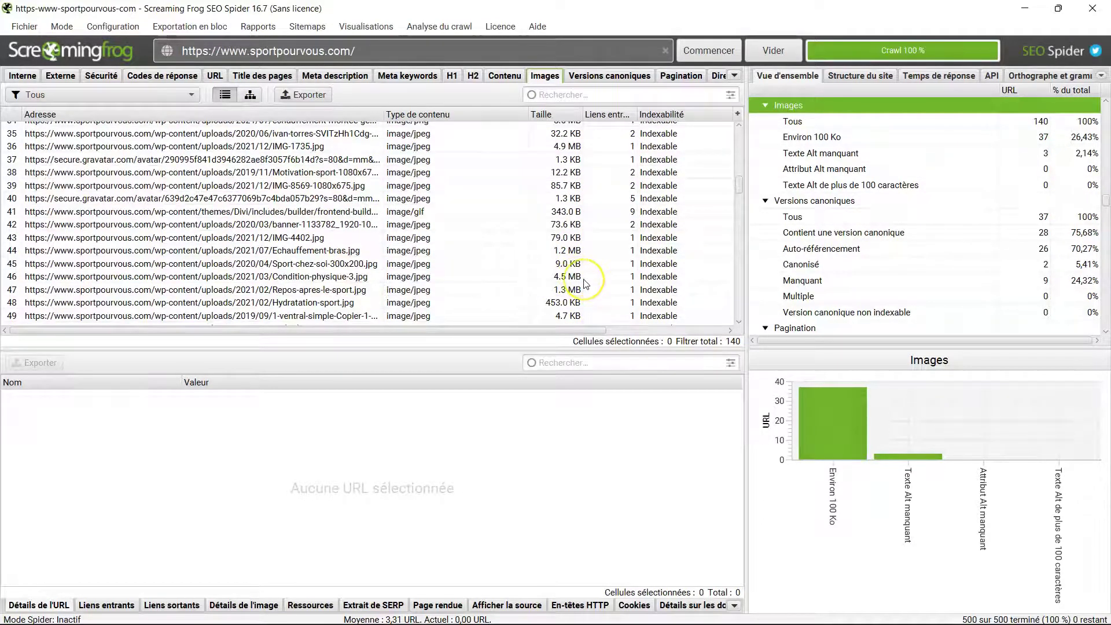
scroll(585, 284, "down", 1)
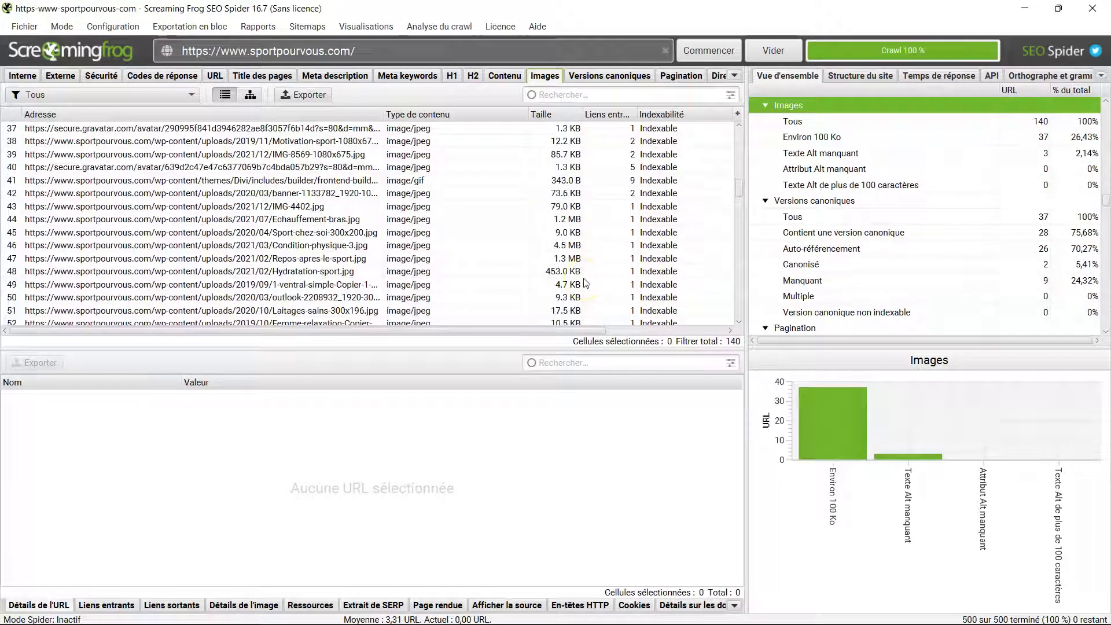
scroll(585, 283, "down", 3)
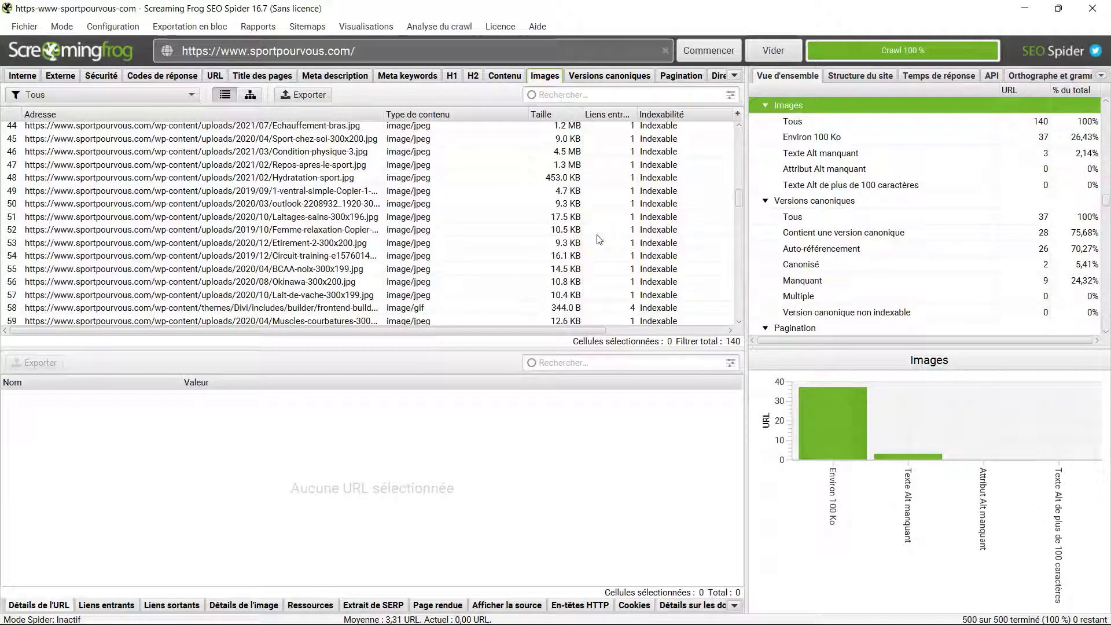
- Skim the remaining crawled images to the end of the list and return to the oversized files
scroll(599, 239, "down", 7)
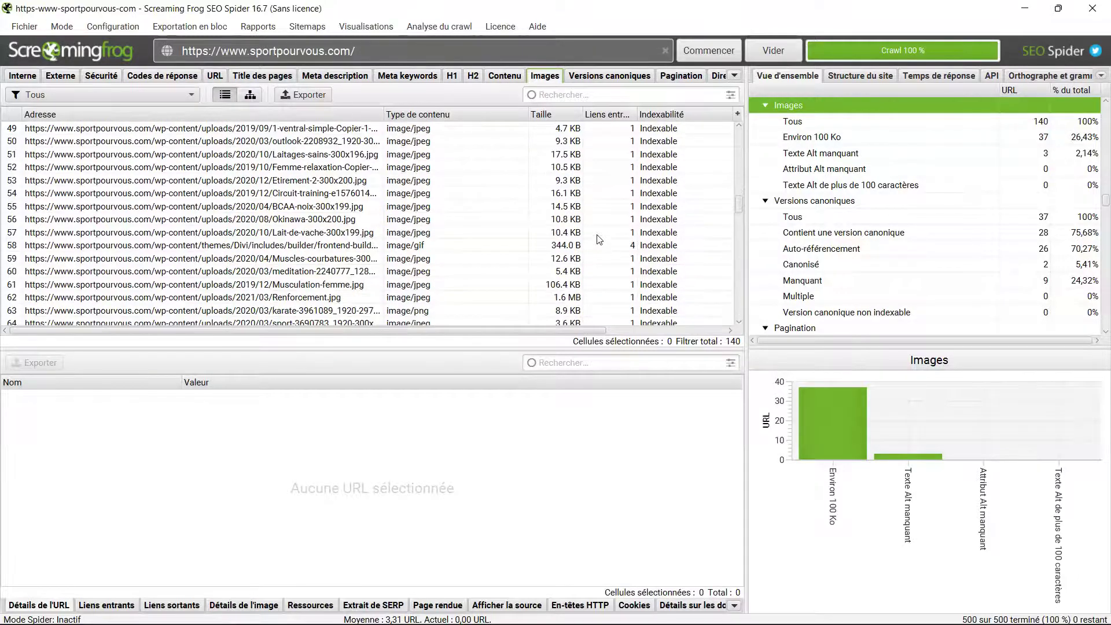
scroll(600, 239, "down", 5)
scroll(599, 240, "down", 11)
scroll(599, 239, "down", 4)
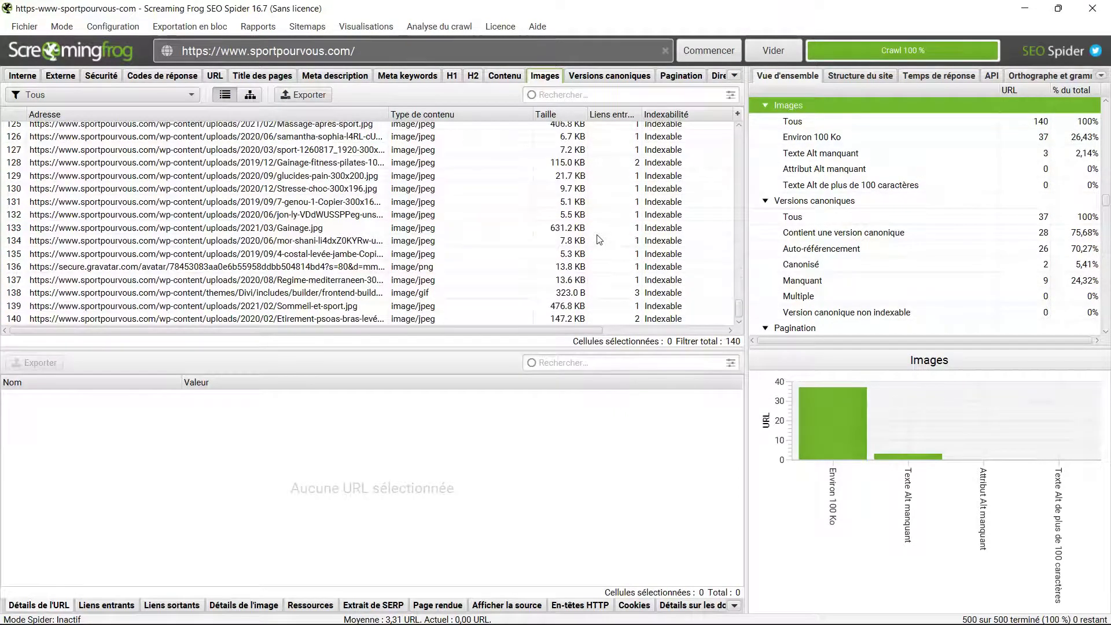
scroll(599, 239, "up", 20)
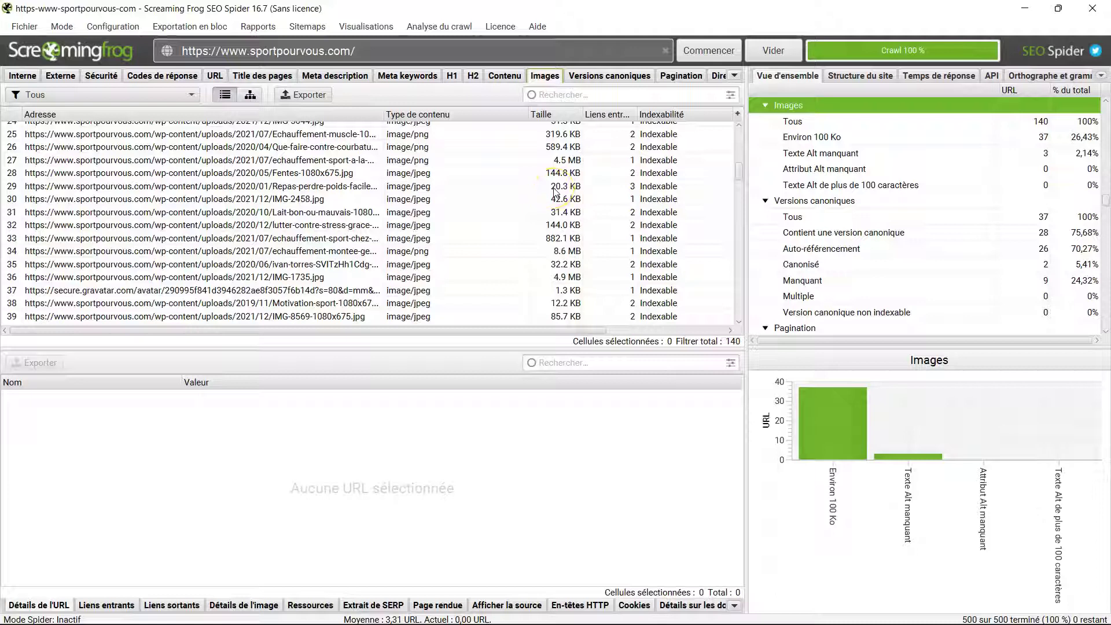
- Examine the crawl's H1 results for missing, duplicate and multiple headings, and view the H2 results
left_click(452, 76)
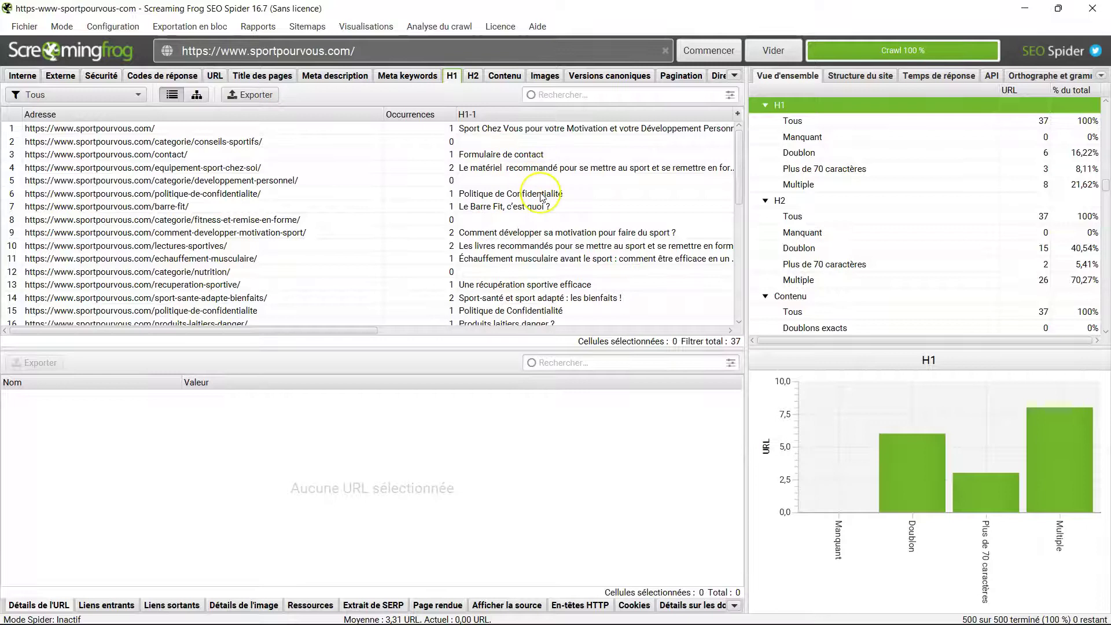
scroll(543, 197, "down", 2)
scroll(542, 197, "down", 5)
scroll(543, 197, "up", 7)
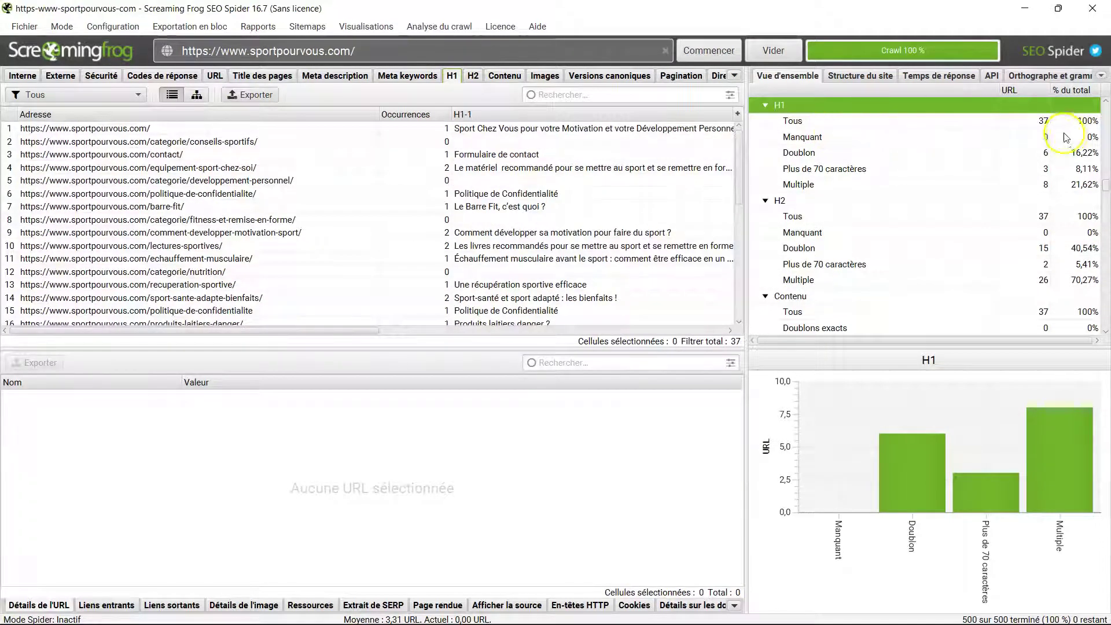
left_click(473, 75)
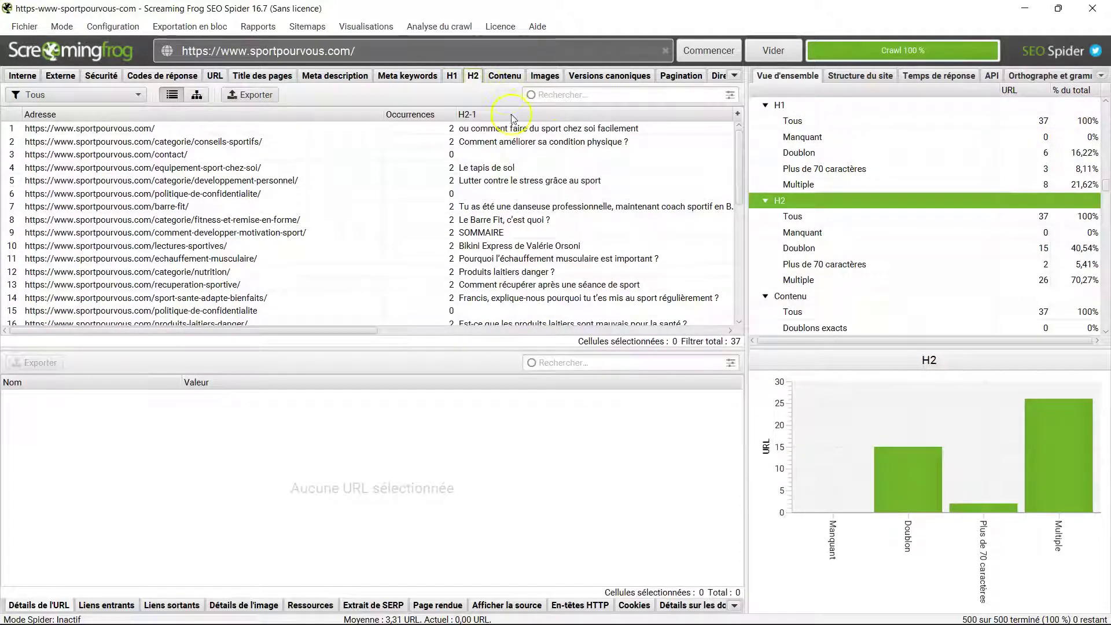
- View the crawl's Meta description and Title des pages results
left_click(329, 80)
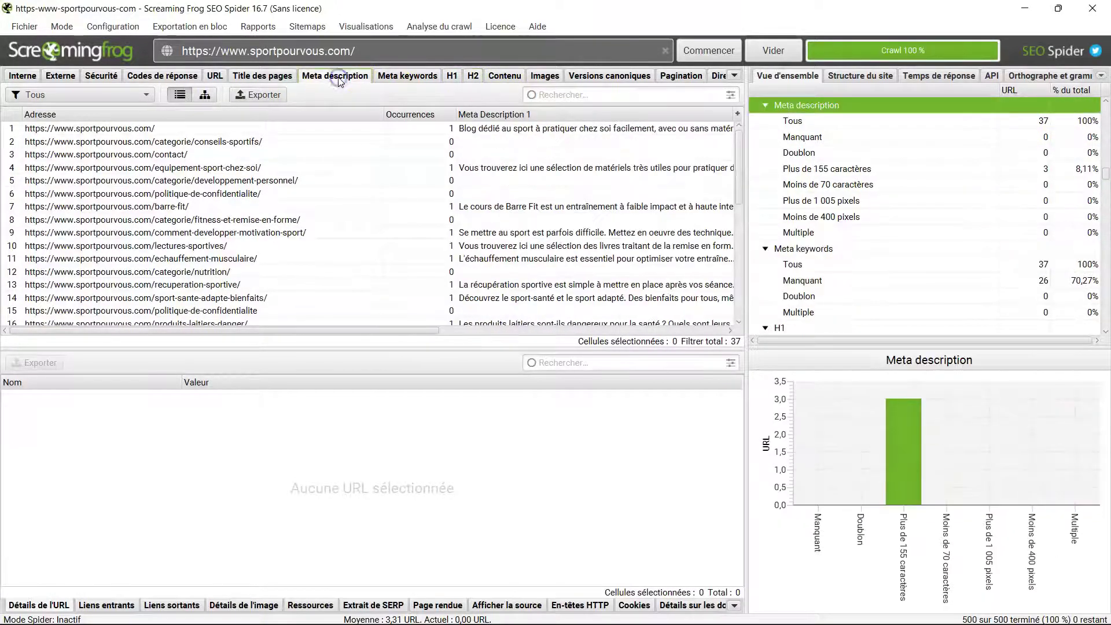
left_click(274, 78)
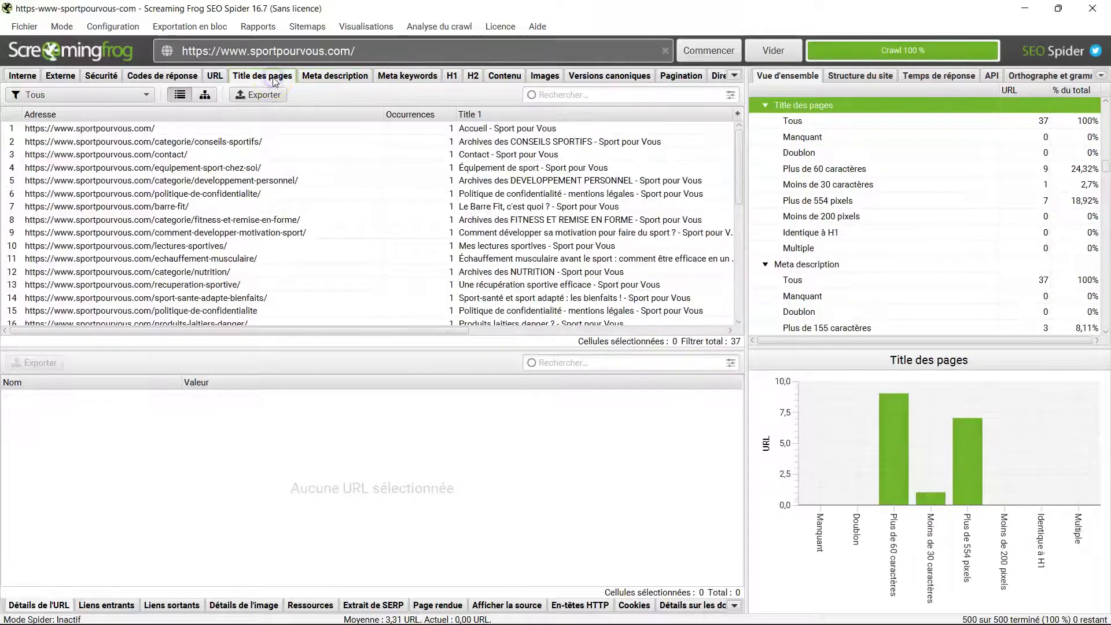
left_click(104, 80)
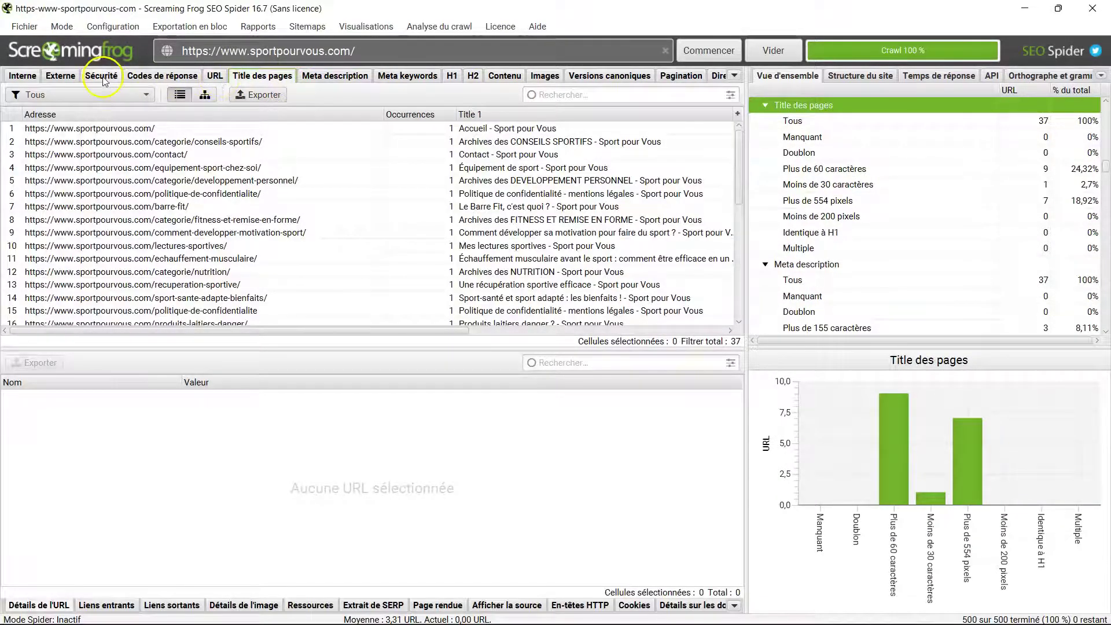
- View the crawl's internal URLs, and examine the external URLs with their HTTP codes and statuses
left_click(25, 77)
left_click(60, 77)
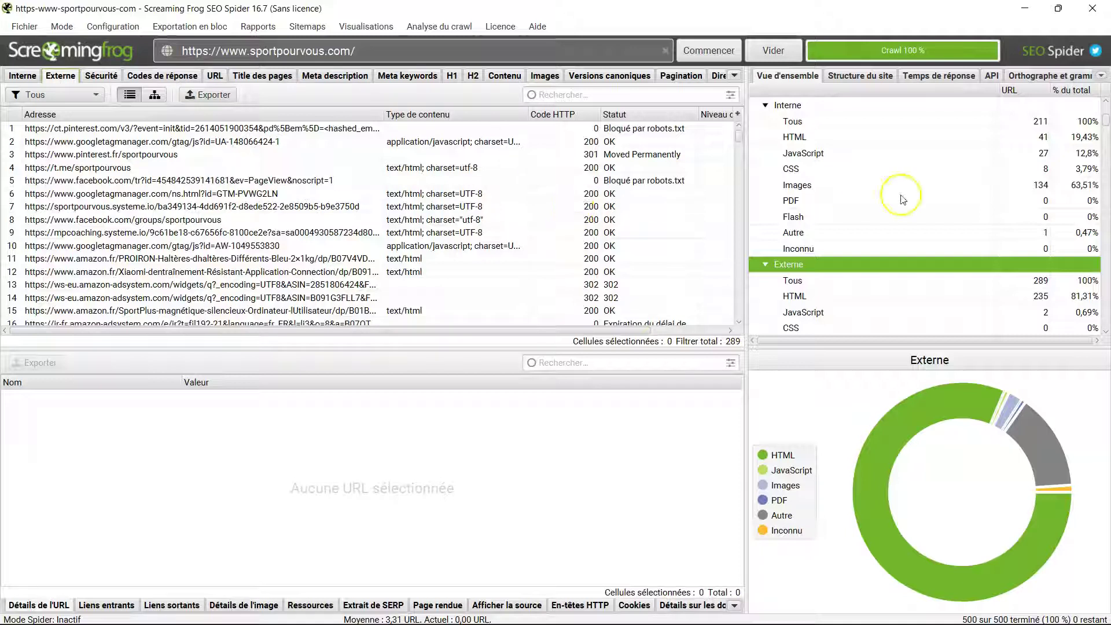
scroll(834, 193, "down", 3)
scroll(695, 177, "down", 3)
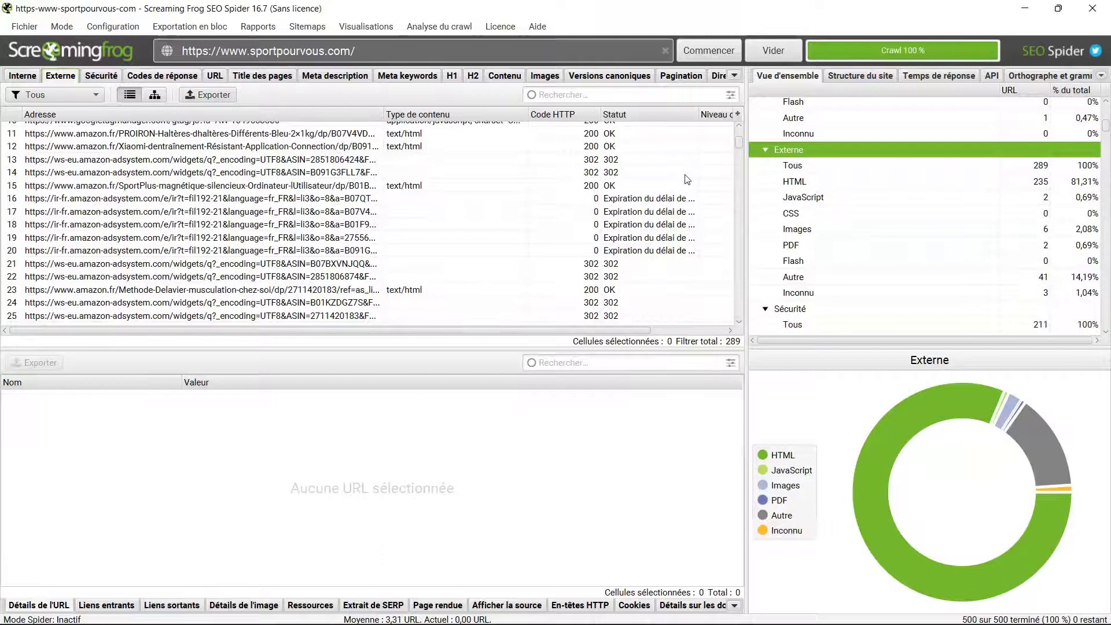
scroll(687, 180, "up", 3)
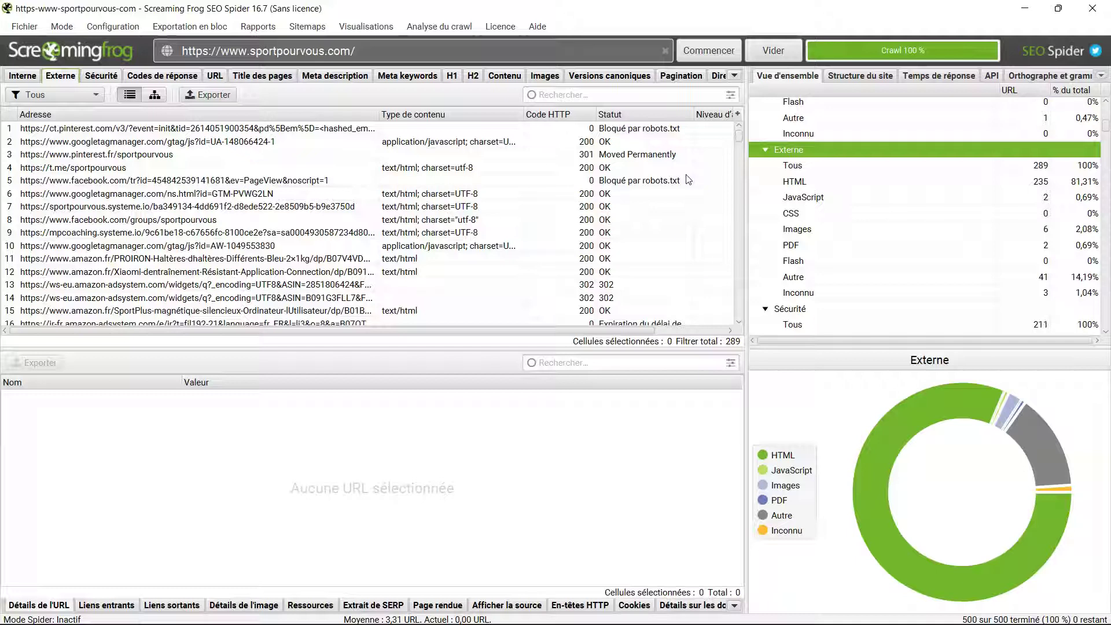
- Switch to the Ubersuggest site audit in the browser, review its SEO problems and desktop speed metrics, and toggle the speed display to mobile
mouse_move(622, 616)
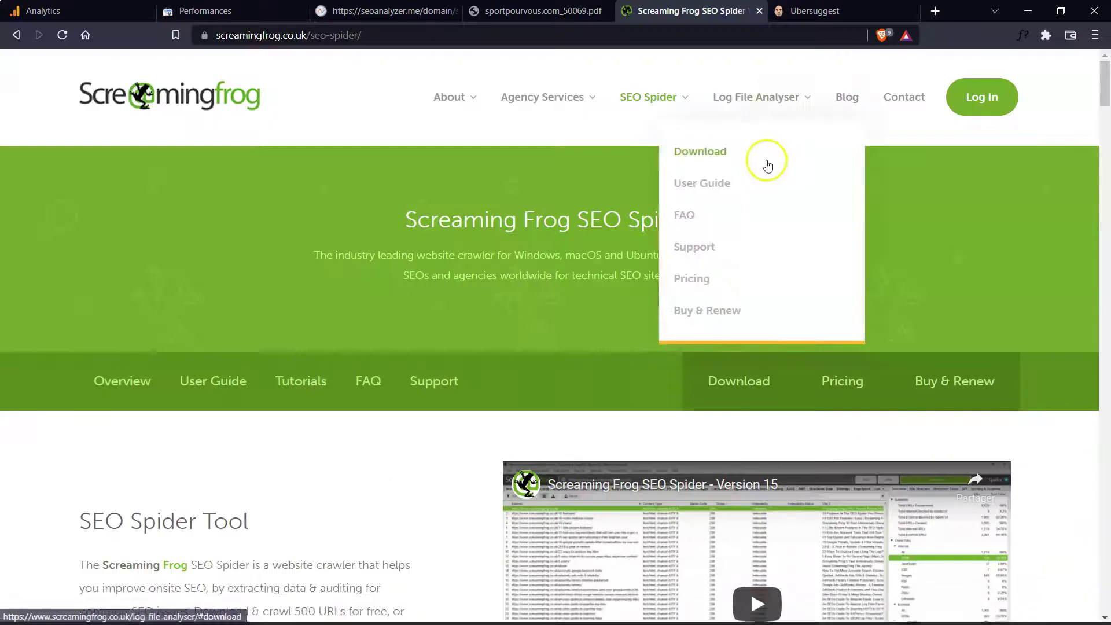
left_click(820, 14)
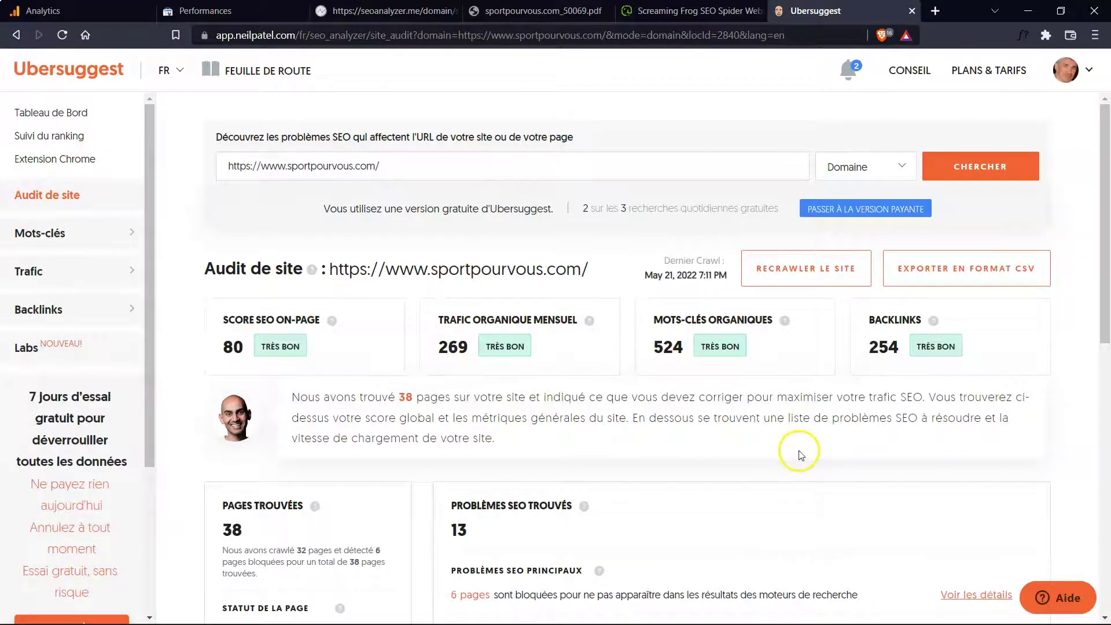
scroll(796, 448, "down", 5)
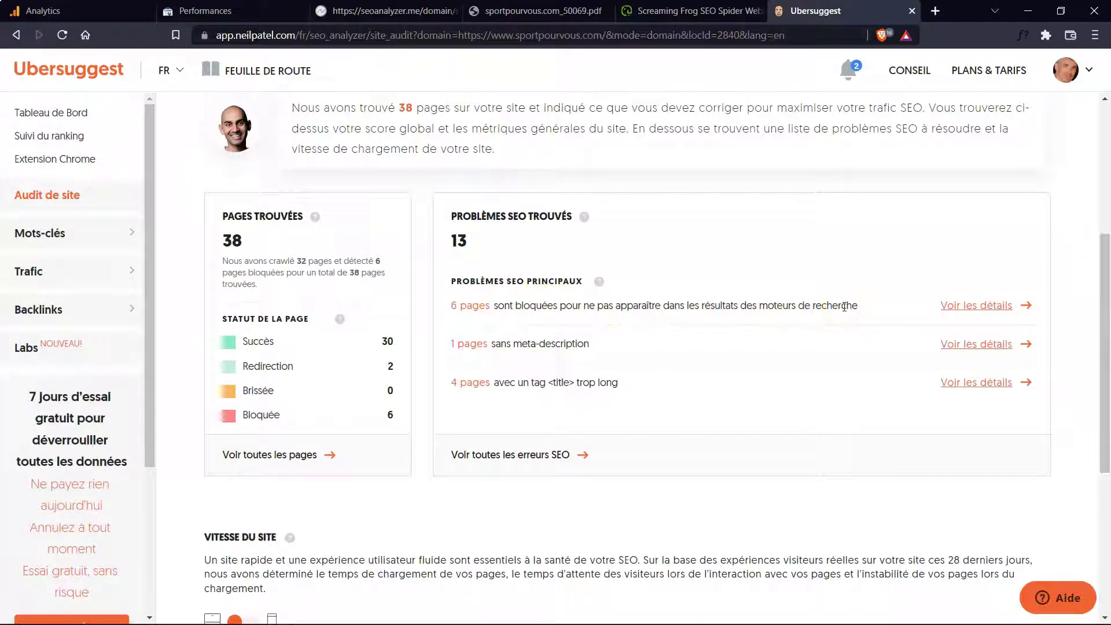
scroll(883, 408, "down", 5)
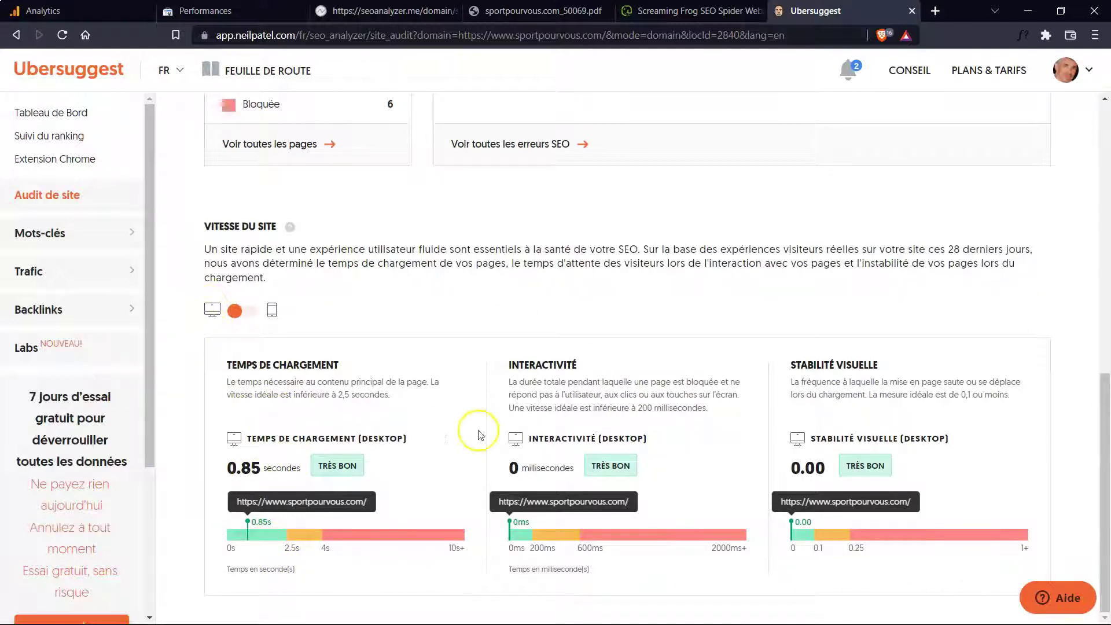
left_click(251, 311)
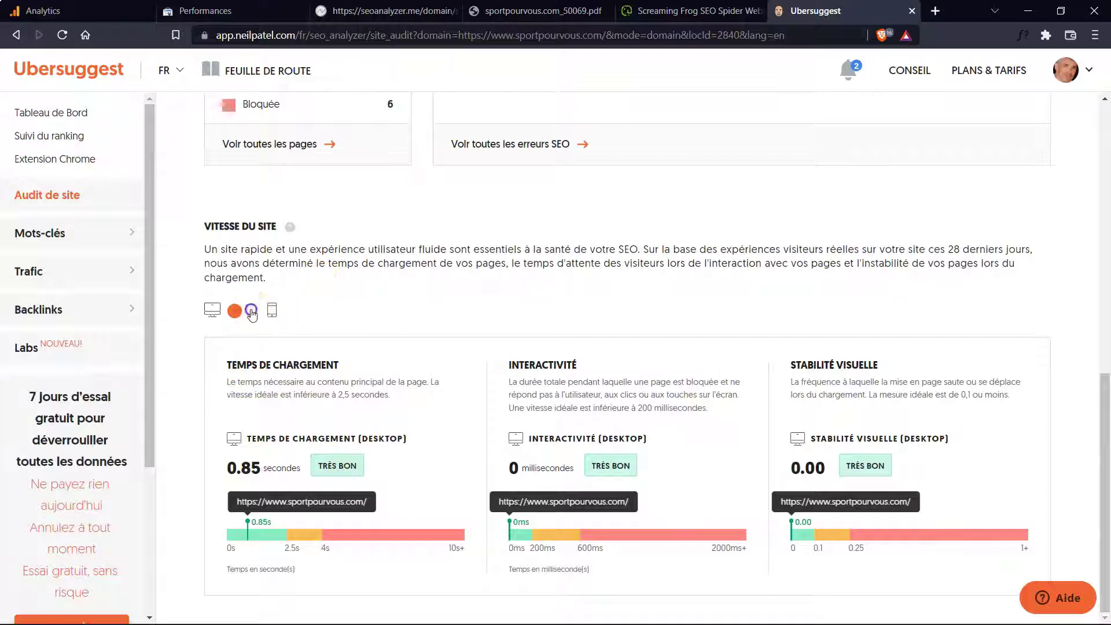